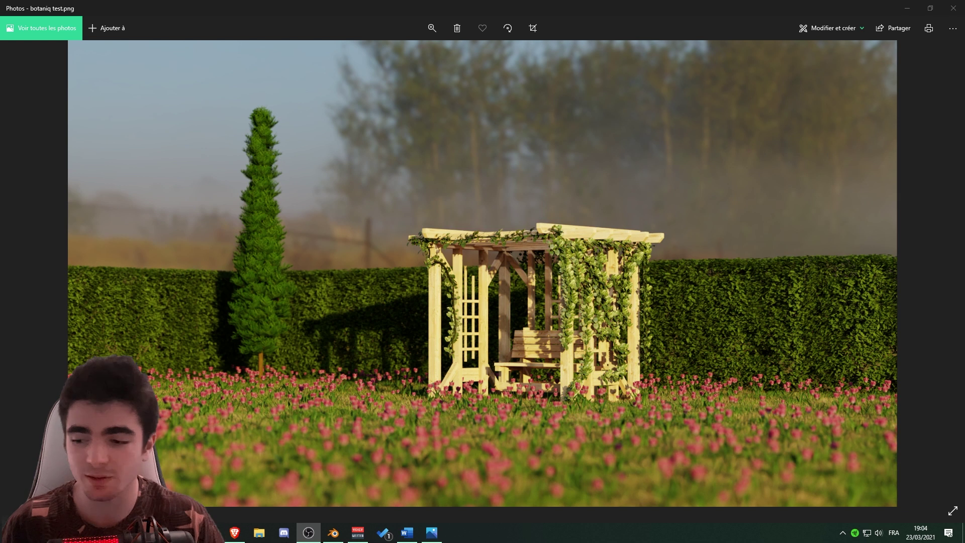
{"action": "left_click", "coordinate": [691, 179]}
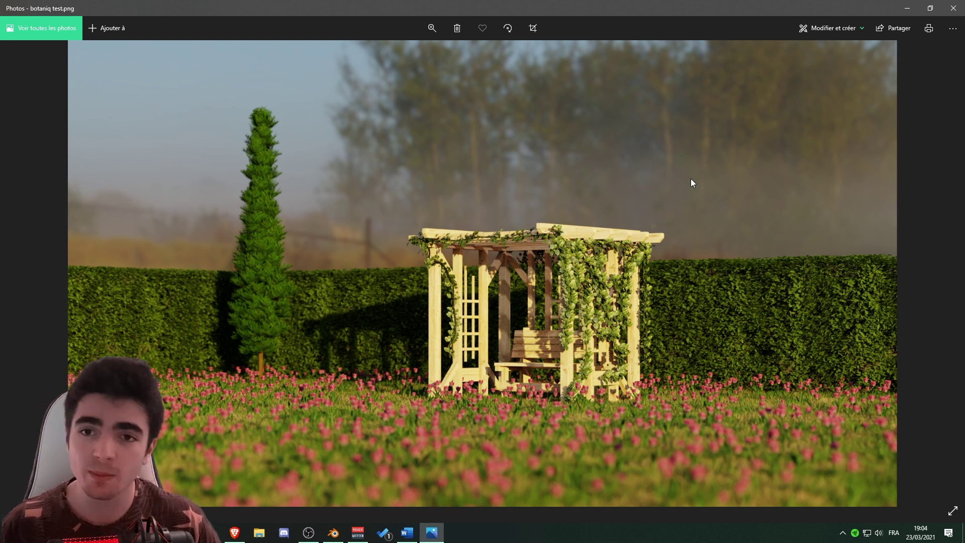
{"action": "scroll", "coordinate": [579, 285], "scroll_direction": "up", "scroll_amount": 3}
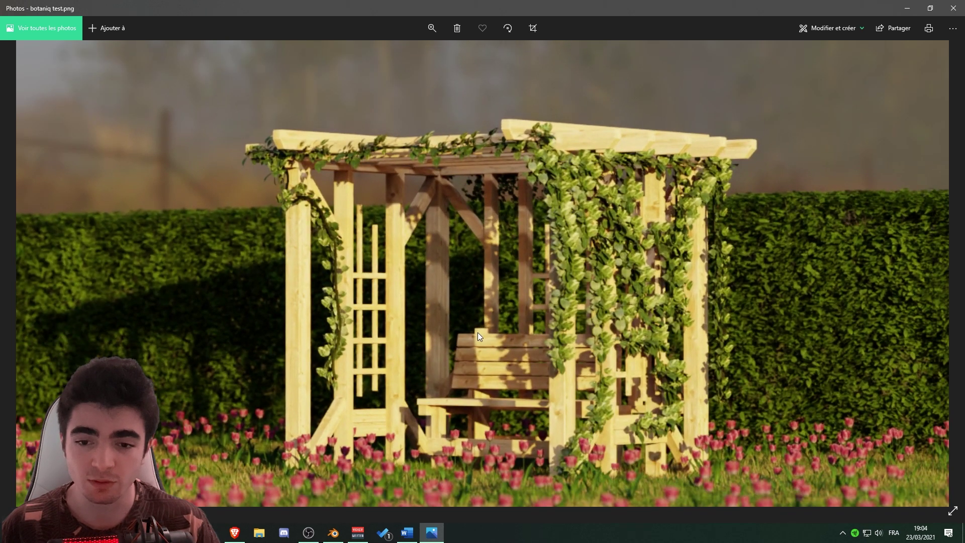
{"action": "scroll", "coordinate": [451, 252], "scroll_direction": "down", "scroll_amount": 2}
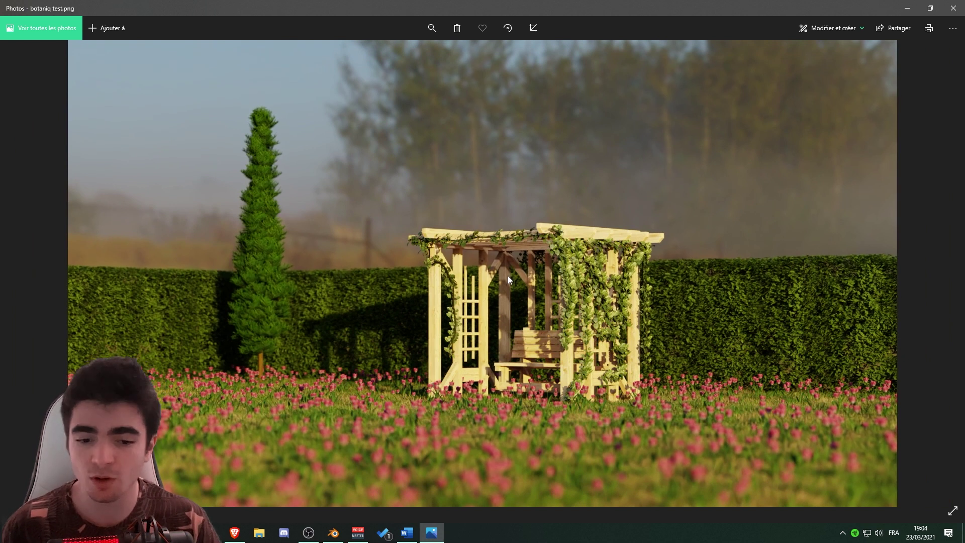
{"action": "scroll", "coordinate": [302, 418], "scroll_direction": "up", "scroll_amount": 2}
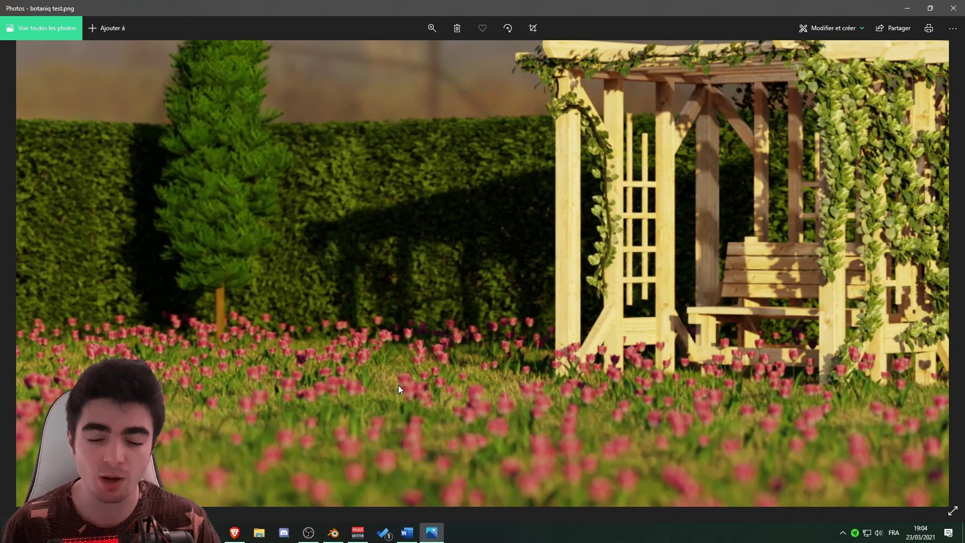
{"action": "scroll", "coordinate": [454, 295], "scroll_direction": "down", "scroll_amount": 2}
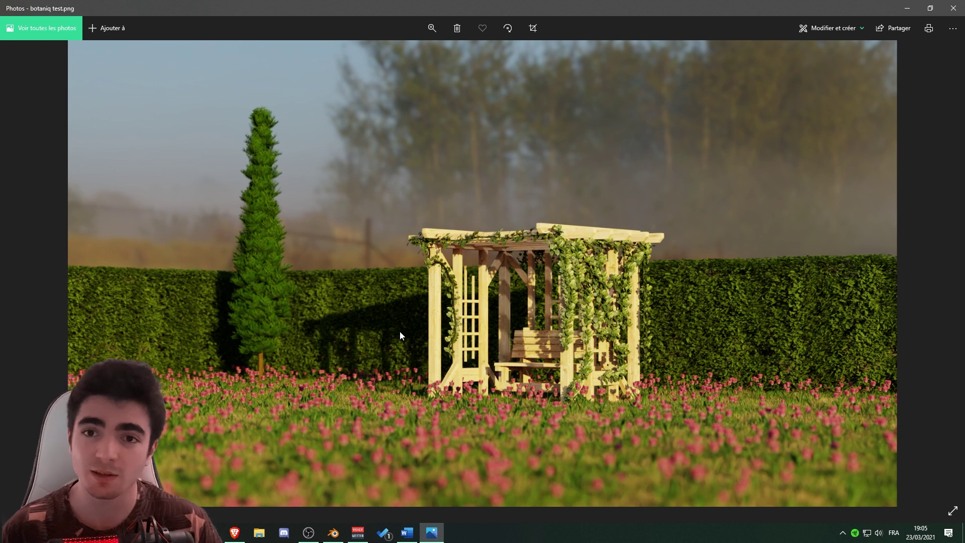
{"action": "left_click", "coordinate": [903, 6]}
Orbit out of the camera view and switch the viewport to Rendered shading.
{"action": "mouse_move", "coordinate": [309, 291]}
{"action": "middle_mouse_down"}
{"action": "mouse_move", "coordinate": [317, 319]}
{"action": "mouse_move", "coordinate": [349, 323]}
{"action": "middle_mouse_up"}
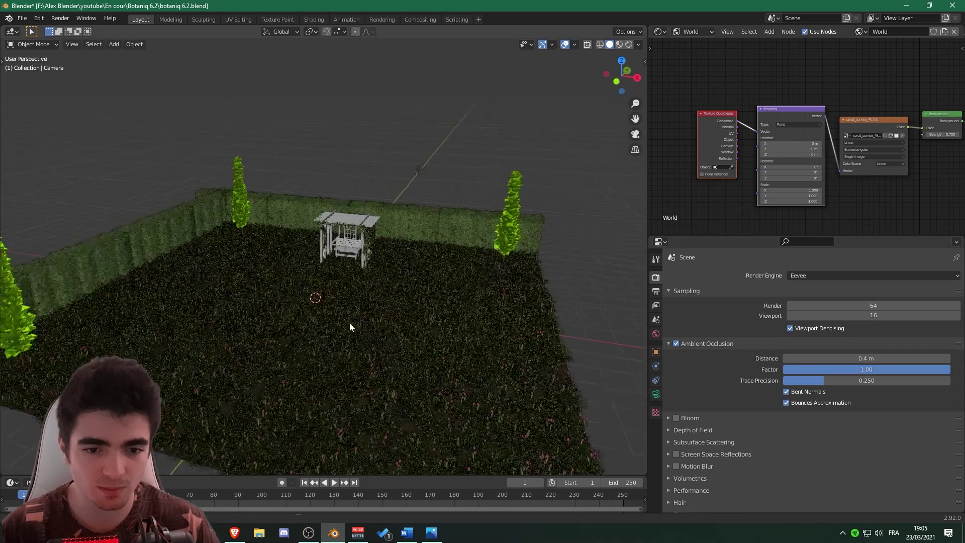
{"action": "scroll", "coordinate": [399, 378], "scroll_direction": "up", "scroll_amount": 5}
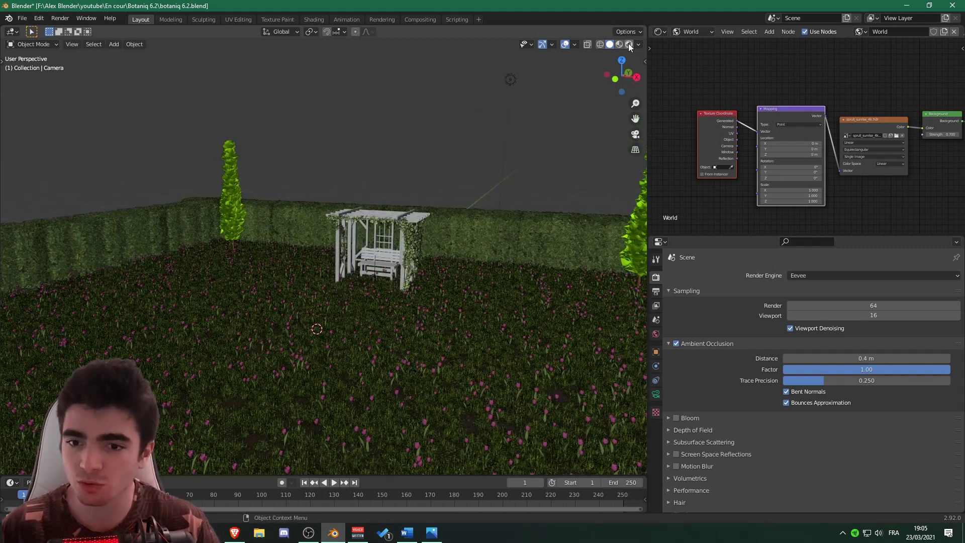
{"action": "left_click", "coordinate": [628, 43]}
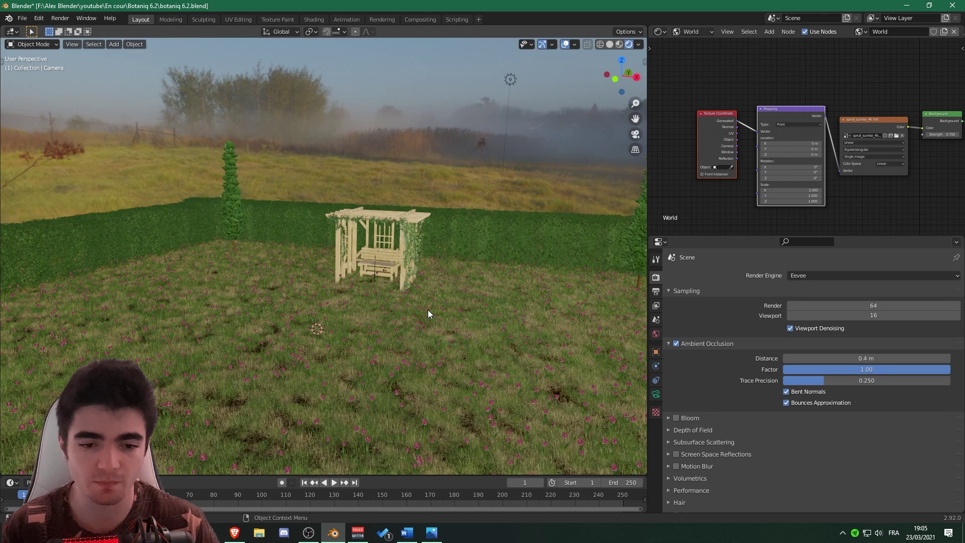
{"action": "scroll", "coordinate": [422, 307], "scroll_direction": "down", "scroll_amount": 5}
Orbit to a garden overview, widen the 3D view, and show the botaniq side panel.
{"action": "mouse_move", "coordinate": [416, 307]}
{"action": "middle_mouse_down"}
{"action": "mouse_move", "coordinate": [363, 326]}
{"action": "mouse_move", "coordinate": [405, 331]}
{"action": "middle_mouse_up"}
{"action": "scroll", "coordinate": [364, 326], "scroll_direction": "up", "scroll_amount": 3}
{"action": "scroll", "coordinate": [401, 328], "scroll_direction": "up", "scroll_amount": 2}
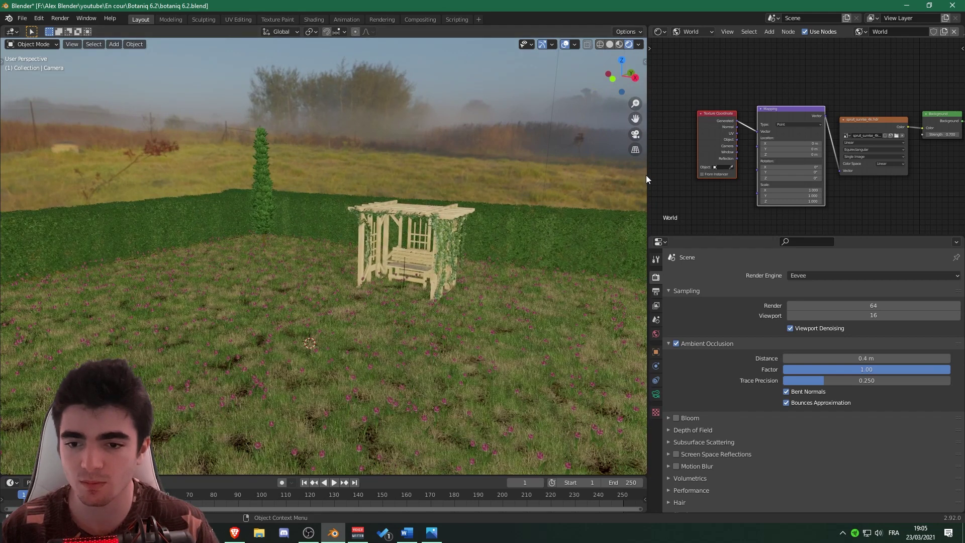
{"action": "left_click_drag", "start_coordinate": [647, 175], "coordinate": [791, 186]}
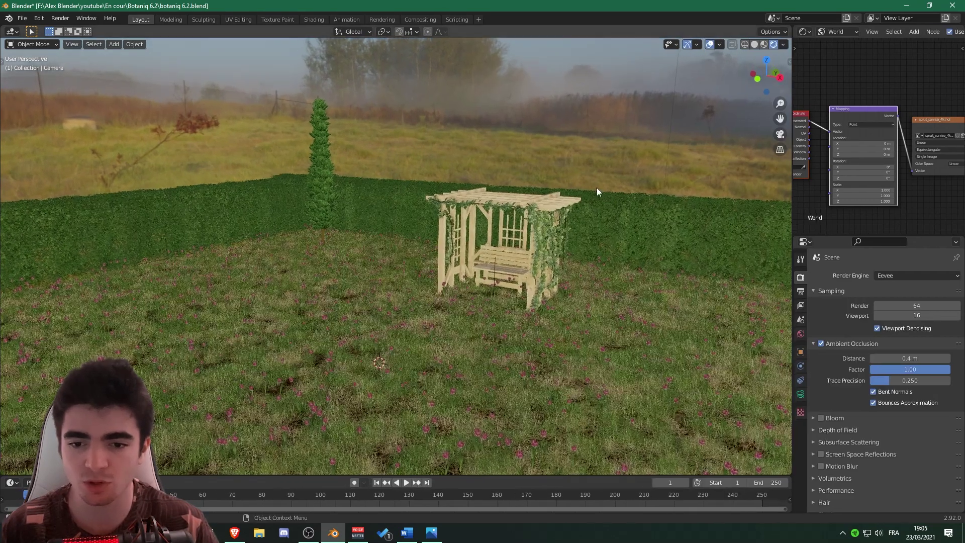
{"action": "key", "text": "n"}
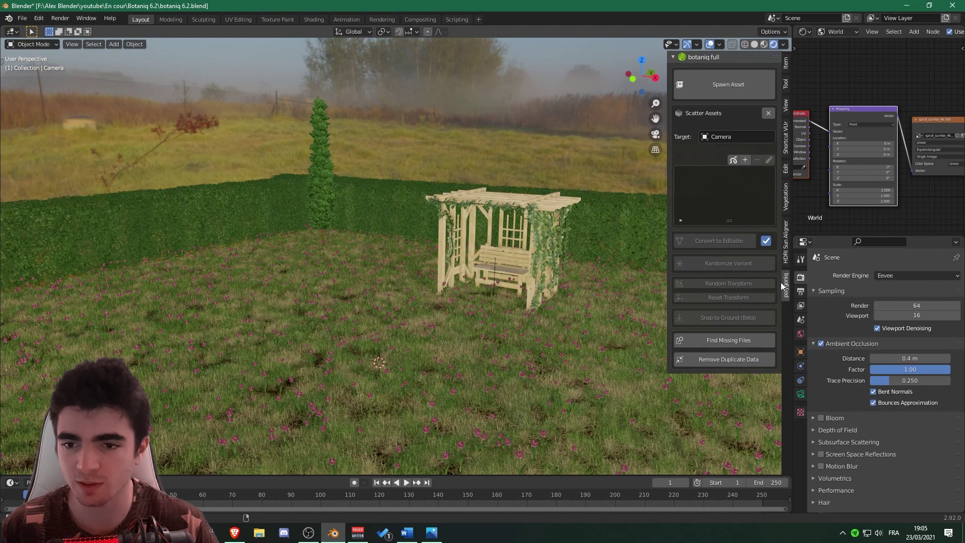
Collapse Scatter Assets, open botaniq's Spawn Asset dialog, and view the flowers category.
{"action": "left_click", "coordinate": [764, 113]}
{"action": "left_click", "coordinate": [713, 84]}
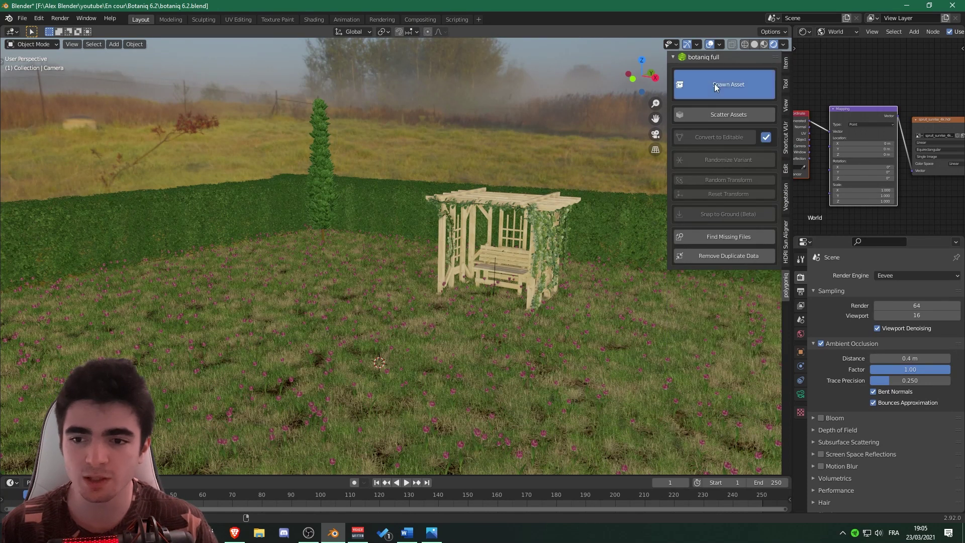
{"action": "left_click", "coordinate": [711, 125]}
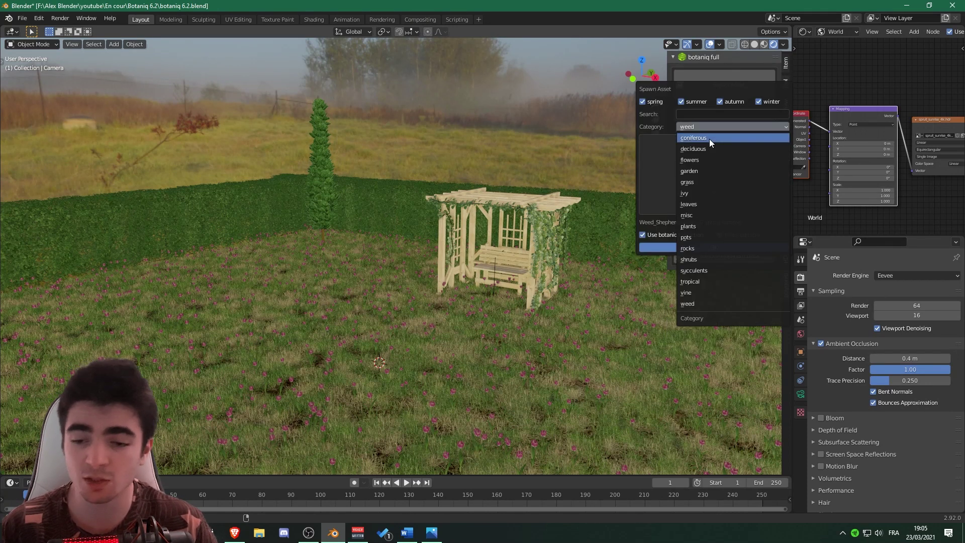
{"action": "left_click", "coordinate": [699, 159]}
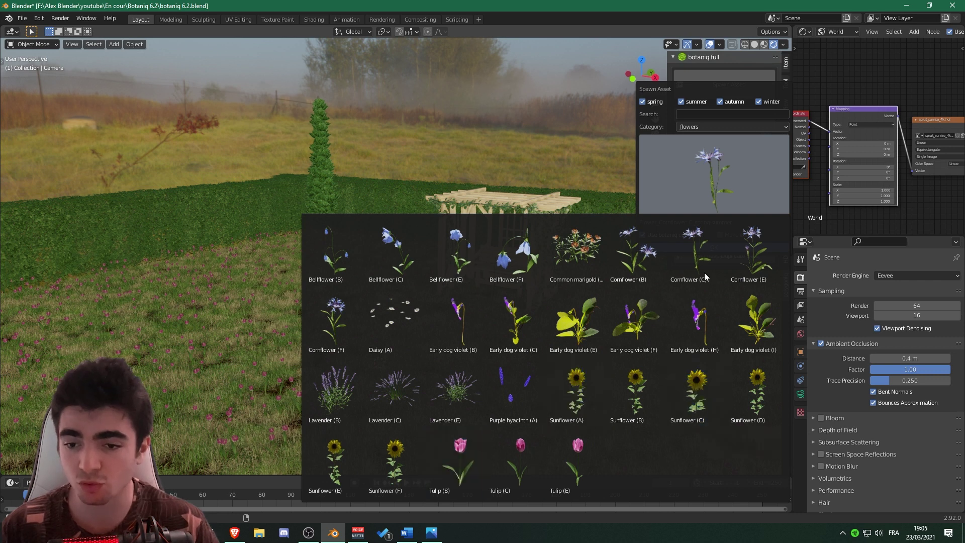
Browse the garden pergolas/trellises and ivy categories in the spawner.
{"action": "left_click", "coordinate": [707, 126]}
{"action": "left_click", "coordinate": [701, 170]}
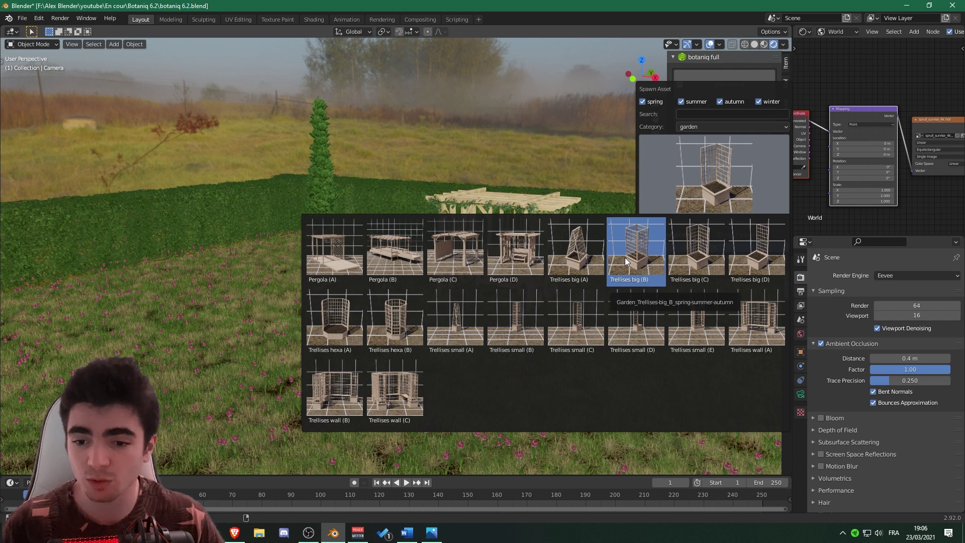
{"action": "left_click", "coordinate": [708, 126]}
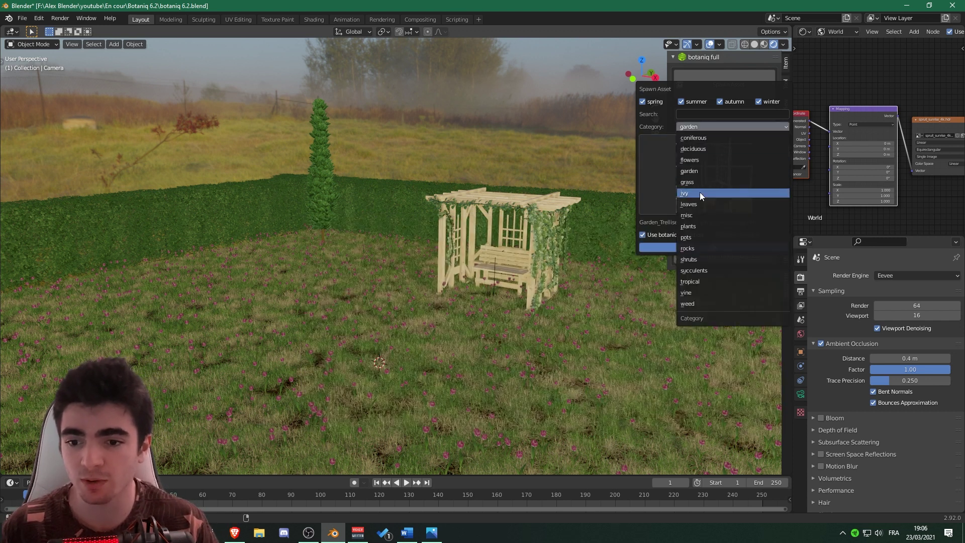
{"action": "left_click", "coordinate": [699, 192]}
{"action": "left_click", "coordinate": [704, 170]}
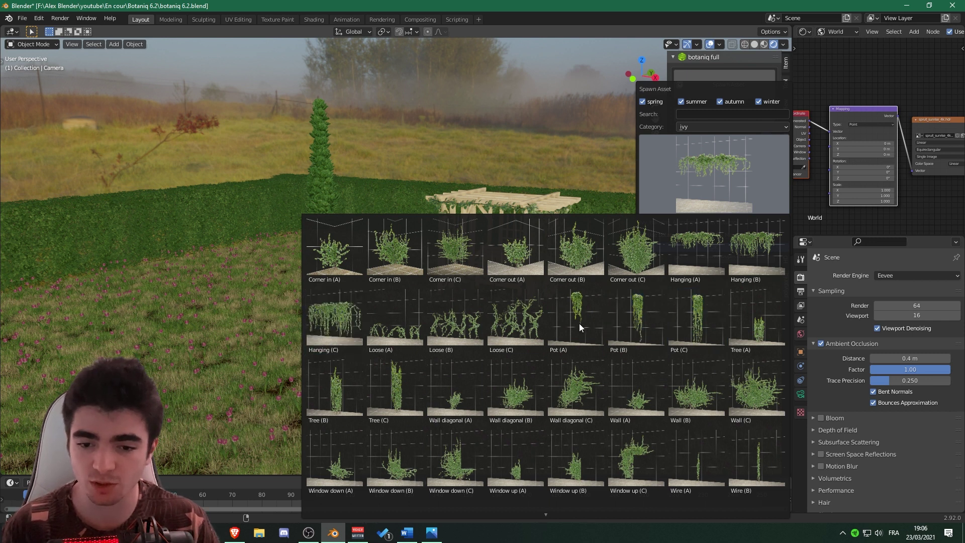
{"action": "left_click", "coordinate": [699, 128]}
Browse the leaves, misc and pots categories, picking the Circular Classic clay pot.
{"action": "left_click", "coordinate": [696, 204]}
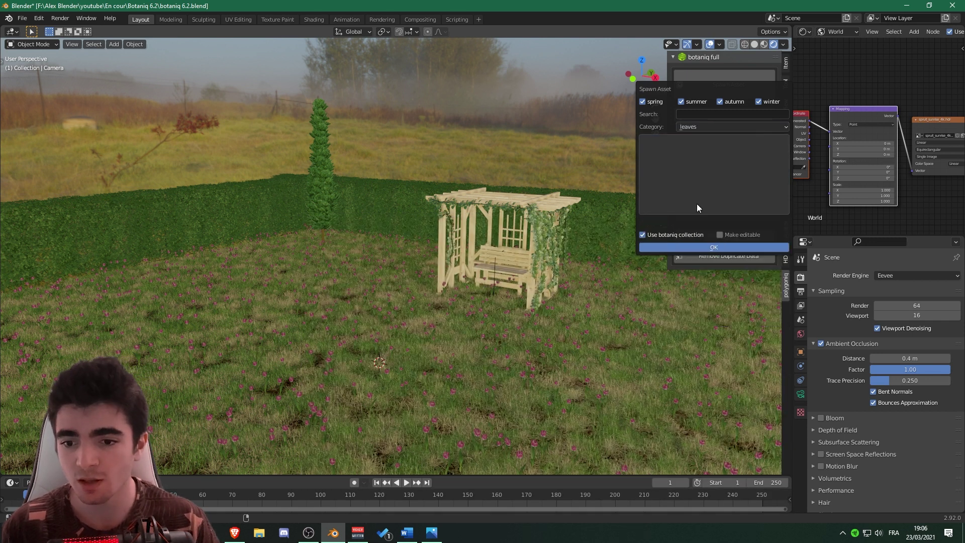
{"action": "left_click", "coordinate": [692, 128]}
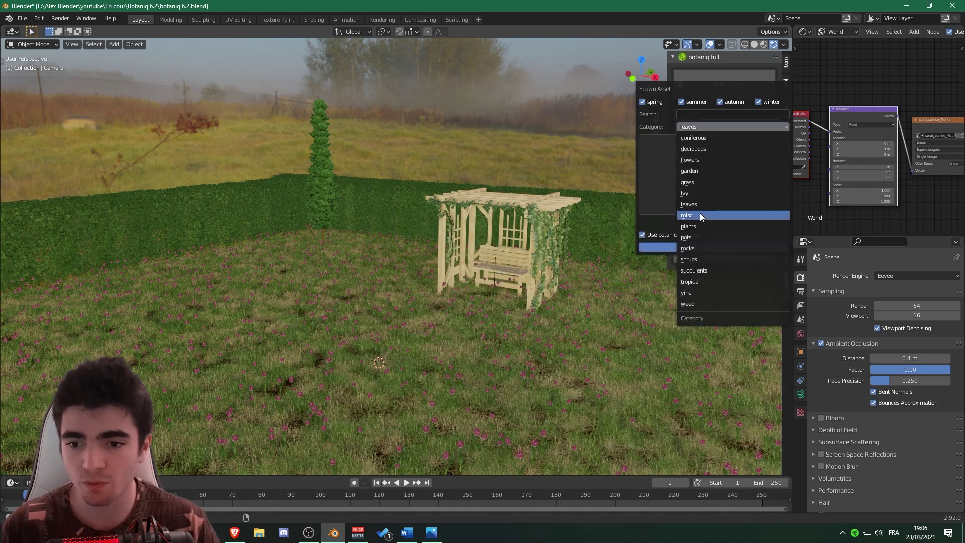
{"action": "left_click", "coordinate": [700, 212]}
{"action": "left_click", "coordinate": [692, 161]}
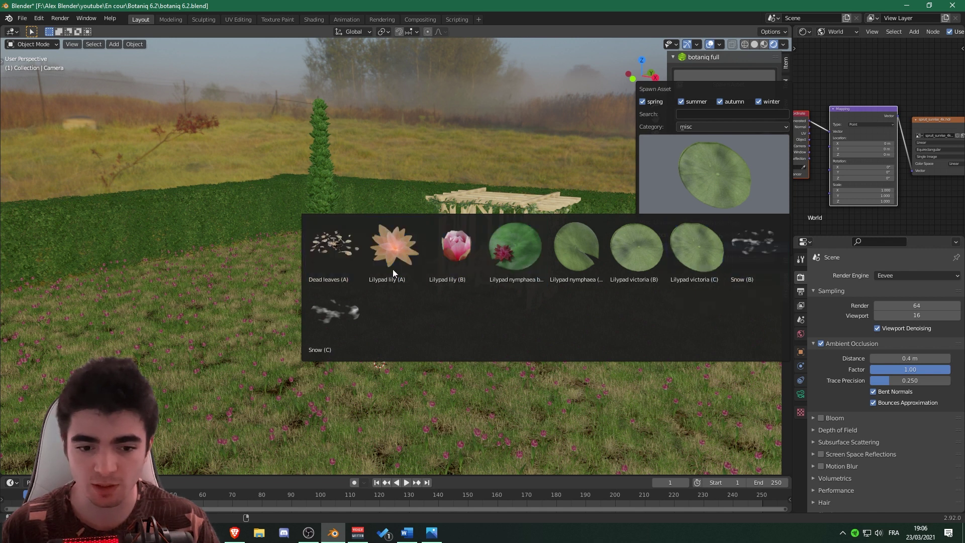
{"action": "left_click", "coordinate": [739, 127]}
{"action": "left_click", "coordinate": [704, 220]}
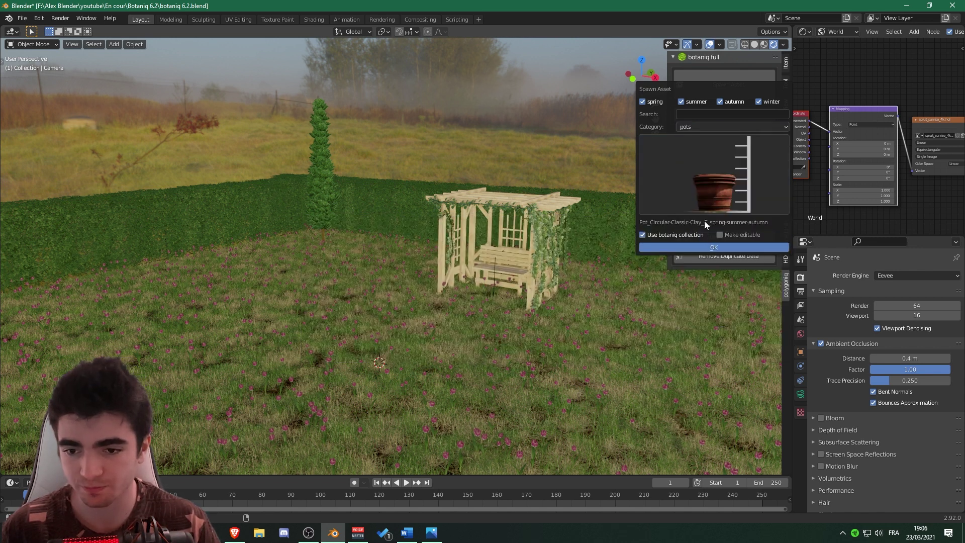
{"action": "left_click", "coordinate": [696, 160]}
{"action": "left_click", "coordinate": [625, 251]}
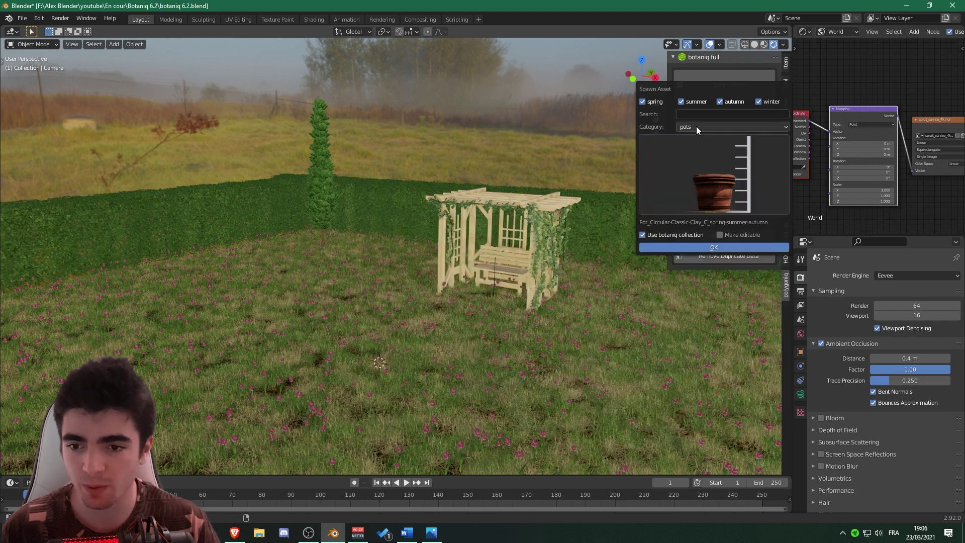
Browse the rocks and succulents categories in the spawner.
{"action": "left_click", "coordinate": [695, 126]}
{"action": "left_click", "coordinate": [700, 252]}
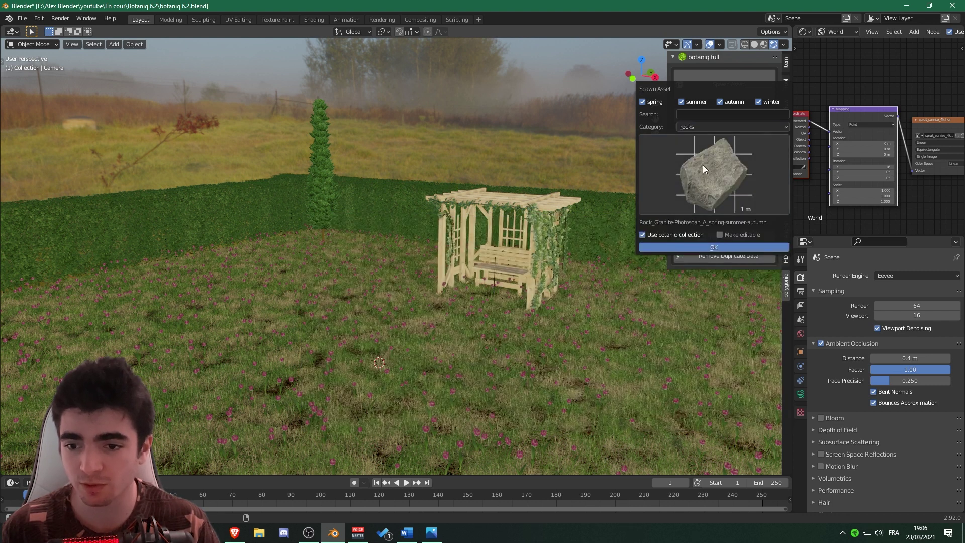
{"action": "left_click", "coordinate": [703, 165]}
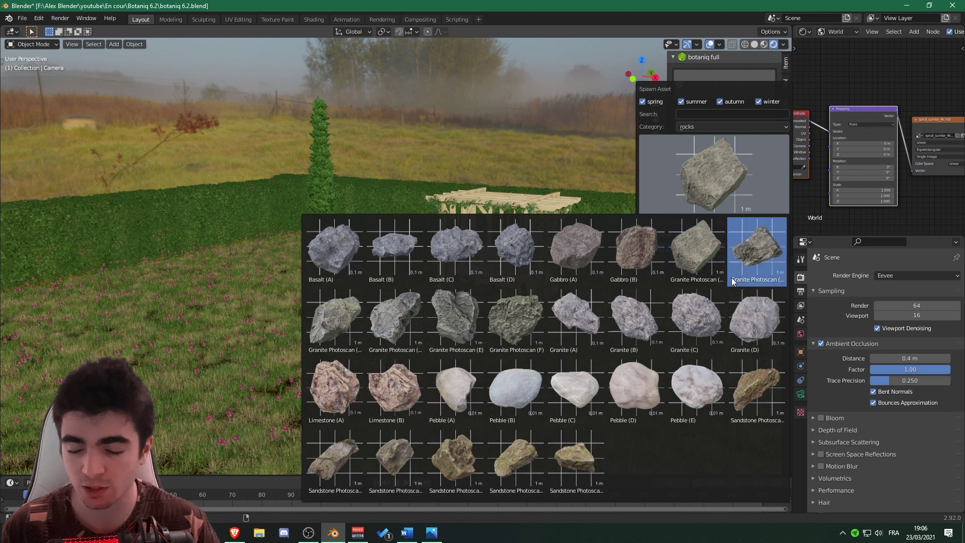
{"action": "left_click", "coordinate": [700, 128]}
{"action": "left_click", "coordinate": [693, 271]}
{"action": "left_click", "coordinate": [700, 170]}
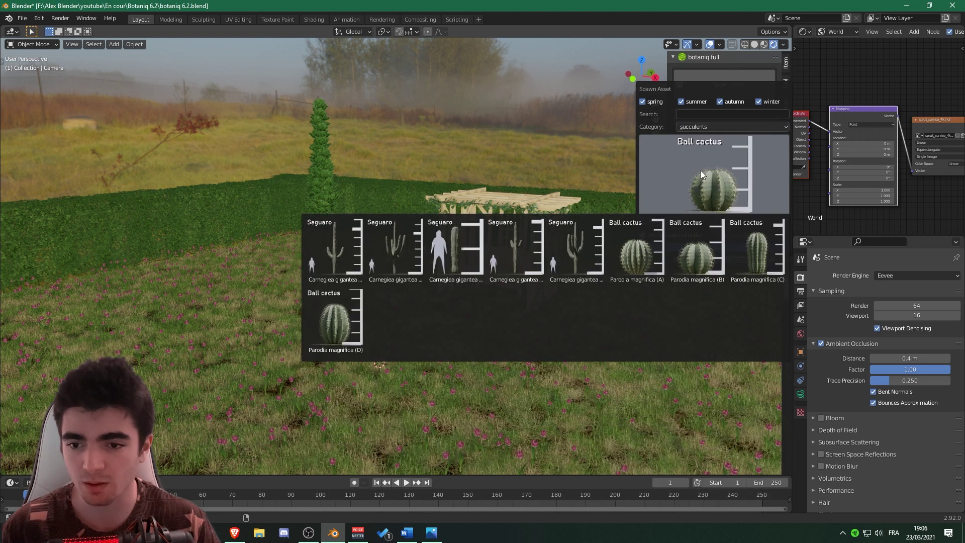
Browse the vine and weed categories, previewing the Shepherds purse (C) weed.
{"action": "left_click", "coordinate": [712, 127]}
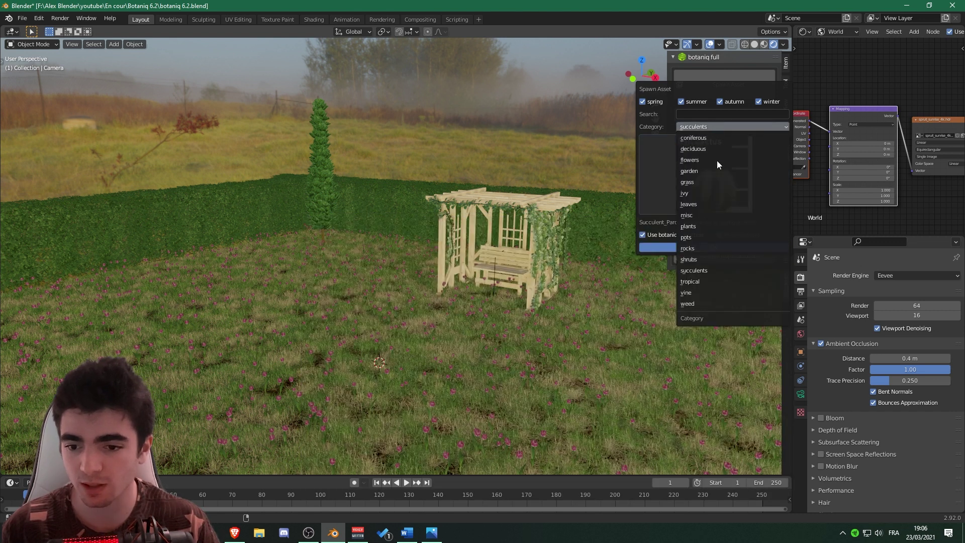
{"action": "left_click", "coordinate": [693, 293]}
{"action": "left_click", "coordinate": [703, 202]}
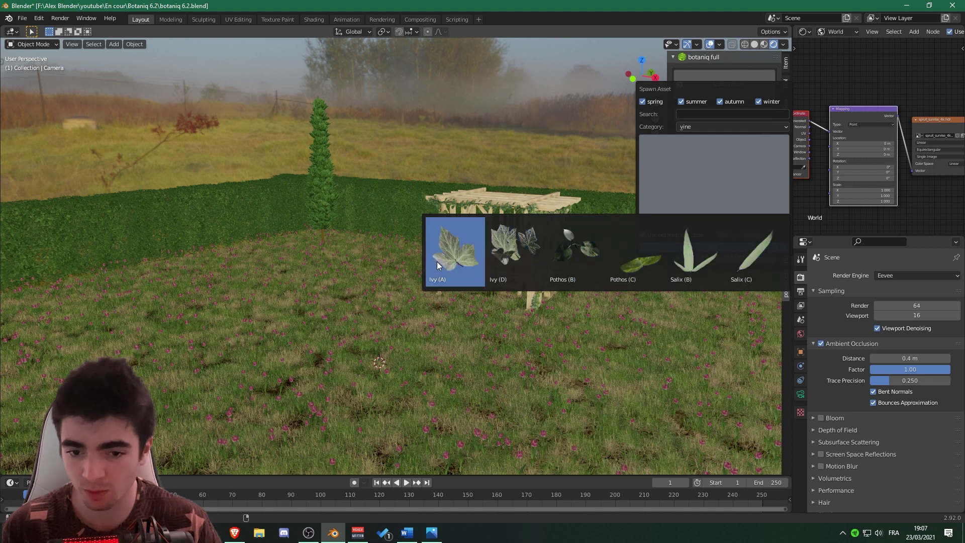
{"action": "left_click", "coordinate": [696, 128]}
{"action": "left_click", "coordinate": [686, 304]}
{"action": "left_click", "coordinate": [714, 165]}
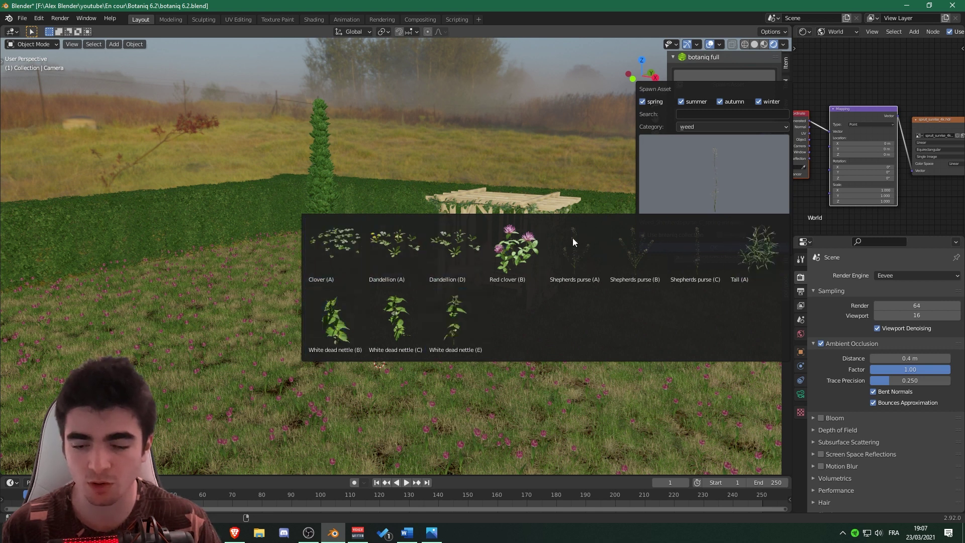
{"action": "left_click", "coordinate": [695, 249]}
Dismiss the spawner, orbit to a garden overview, and select the flower-covered ground plane.
{"action": "middle_click_drag", "start_coordinate": [562, 113], "coordinate": [491, 346]}
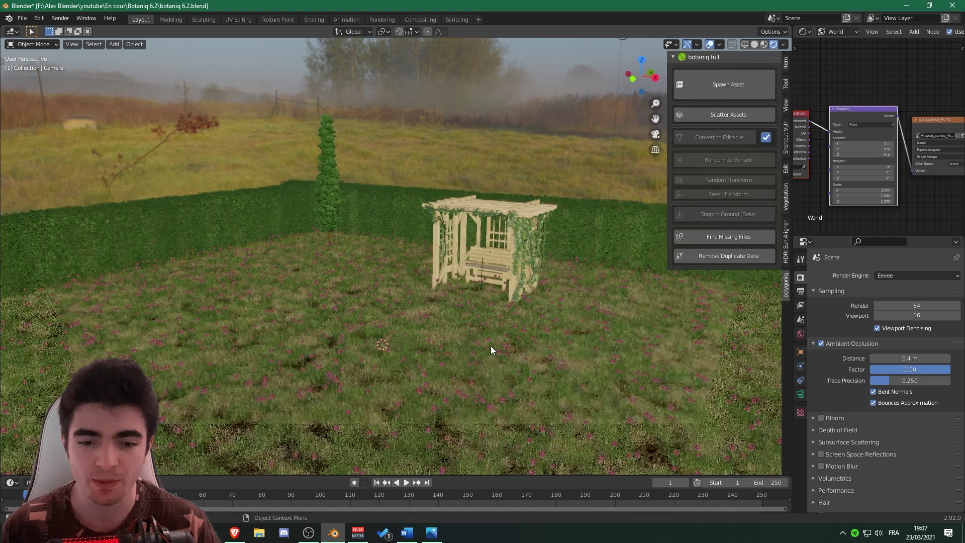
{"action": "scroll", "coordinate": [488, 339], "scroll_direction": "down", "scroll_amount": 3}
{"action": "scroll", "coordinate": [482, 326], "scroll_direction": "down", "scroll_amount": 2}
{"action": "left_click", "coordinate": [403, 319]}
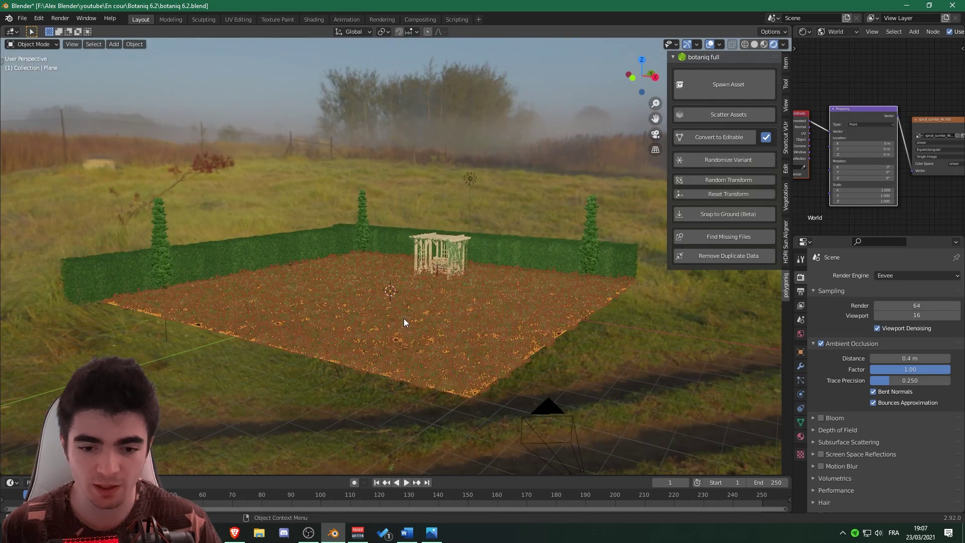
{"action": "scroll", "coordinate": [409, 324], "scroll_direction": "up", "scroll_amount": 3}
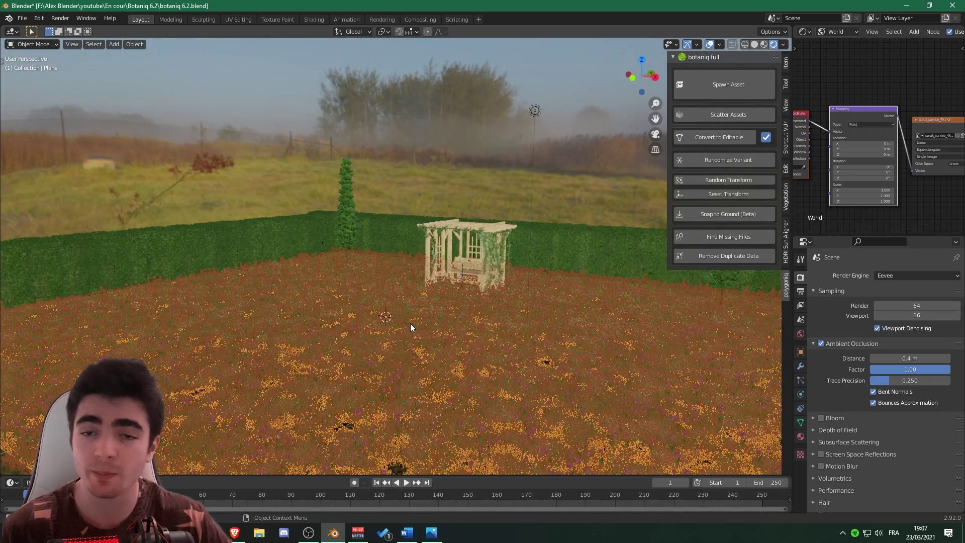
{"action": "scroll", "coordinate": [359, 302], "scroll_direction": "down", "scroll_amount": 4}
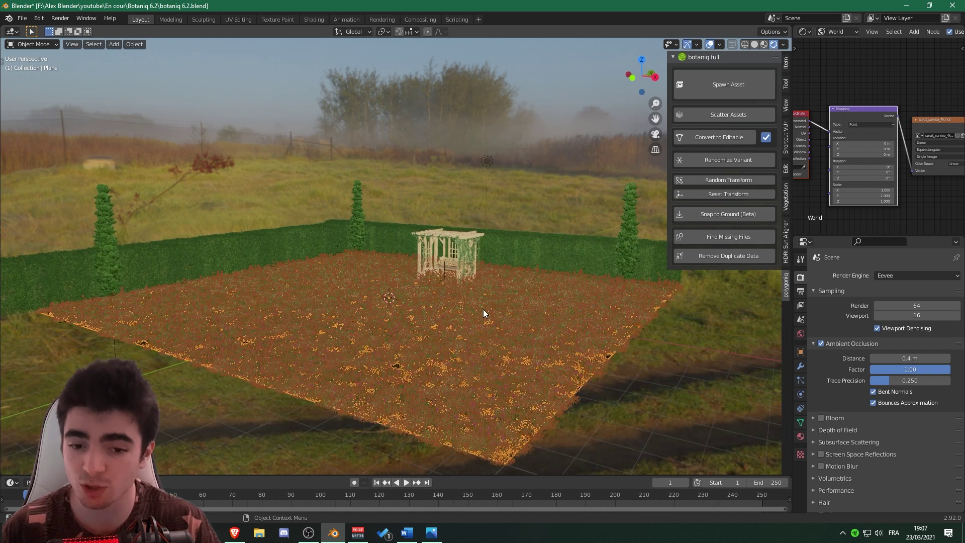
Select the vine on the gazebo, frame it, and orbit around it.
{"action": "left_click", "coordinate": [462, 240]}
{"action": "key", "text": "KP_Decimal"}
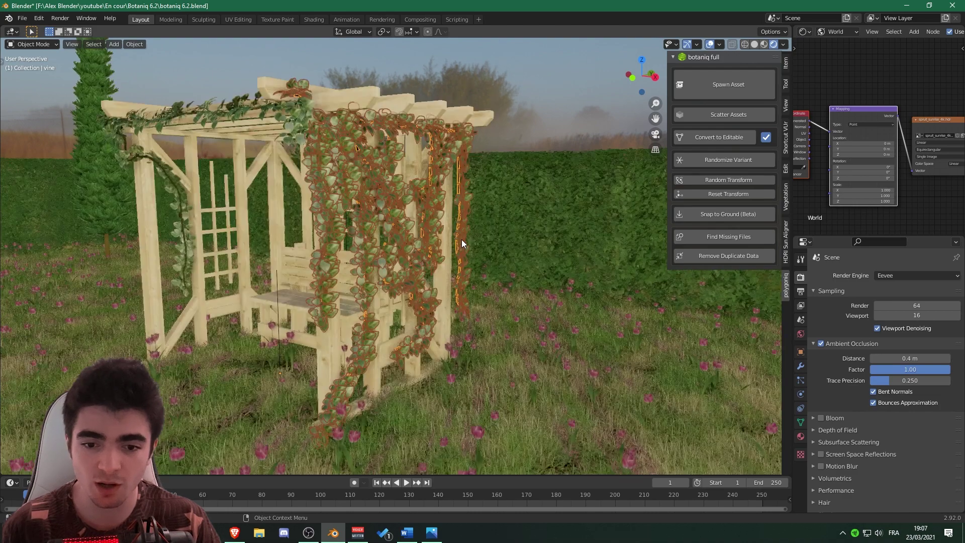
{"action": "mouse_move", "coordinate": [330, 146]}
{"action": "middle_mouse_down"}
{"action": "mouse_move", "coordinate": [237, 106]}
{"action": "mouse_move", "coordinate": [288, 106]}
{"action": "mouse_move", "coordinate": [316, 122]}
{"action": "middle_mouse_up"}
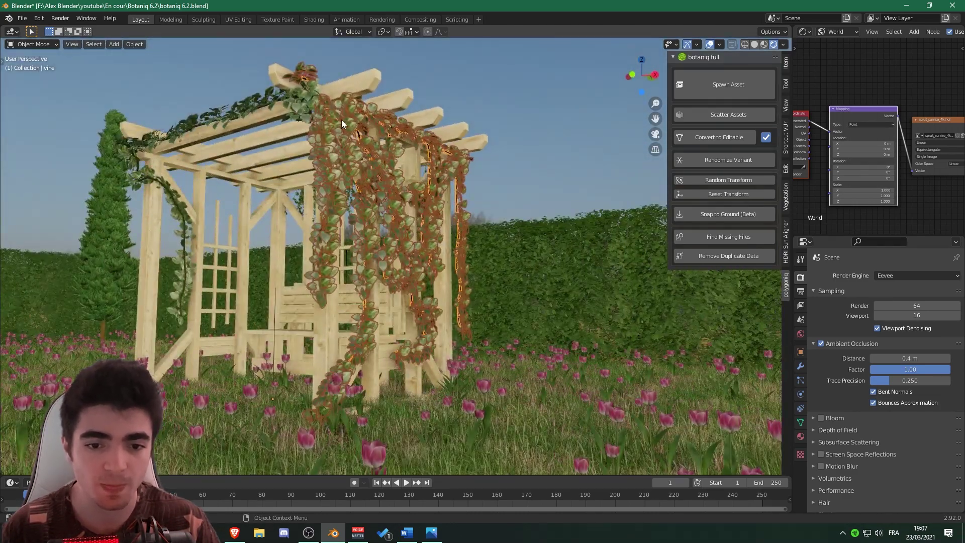
{"action": "scroll", "coordinate": [342, 120], "scroll_direction": "down", "scroll_amount": 2}
{"action": "scroll", "coordinate": [352, 260], "scroll_direction": "down", "scroll_amount": 5}
Overlook the whole garden, select the ground plane, and delete it.
{"action": "mouse_move", "coordinate": [353, 259]}
{"action": "middle_mouse_down"}
{"action": "mouse_move", "coordinate": [386, 310]}
{"action": "mouse_move", "coordinate": [330, 315]}
{"action": "middle_mouse_up"}
{"action": "scroll", "coordinate": [385, 325], "scroll_direction": "down", "scroll_amount": 2}
{"action": "scroll", "coordinate": [385, 325], "scroll_direction": "down", "scroll_amount": 4}
{"action": "scroll", "coordinate": [329, 322], "scroll_direction": "up", "scroll_amount": 4}
{"action": "scroll", "coordinate": [366, 270], "scroll_direction": "up", "scroll_amount": 2}
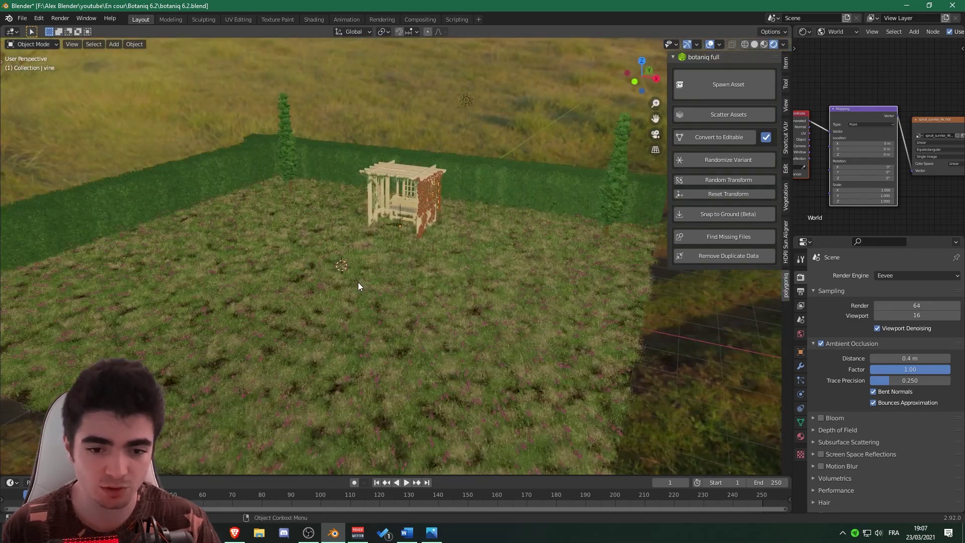
{"action": "left_click", "coordinate": [358, 283]}
{"action": "middle_click_drag", "start_coordinate": [336, 280], "coordinate": [363, 282]}
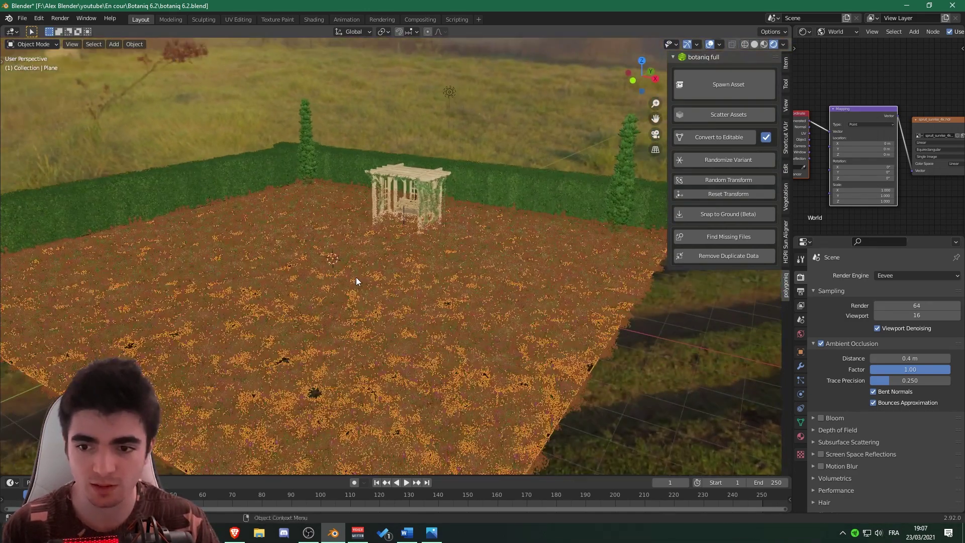
{"action": "key", "text": "Delete"}
Add a new mesh plane and scale it up by 10.
{"action": "key", "text": "shift+a"}
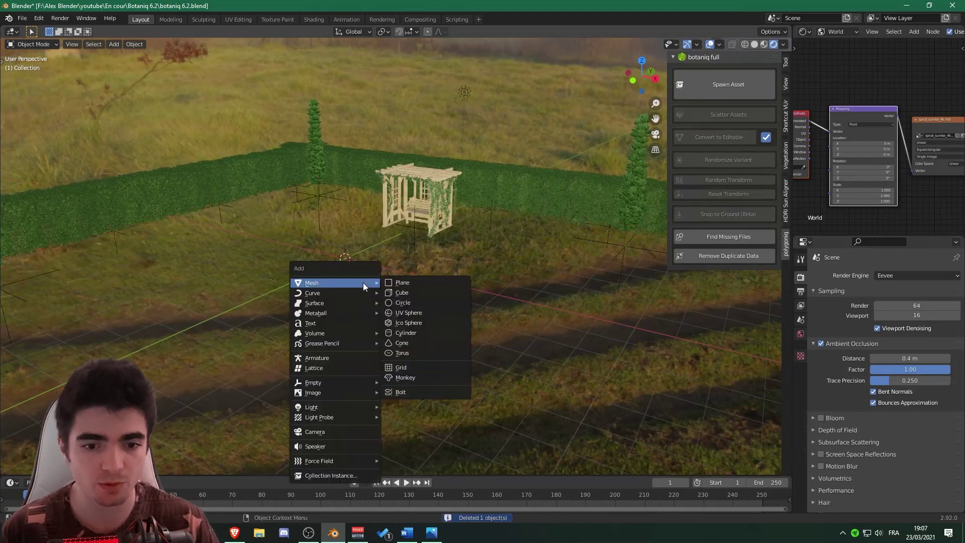
{"action": "left_click", "coordinate": [420, 284]}
{"action": "type", "text": "s10"}
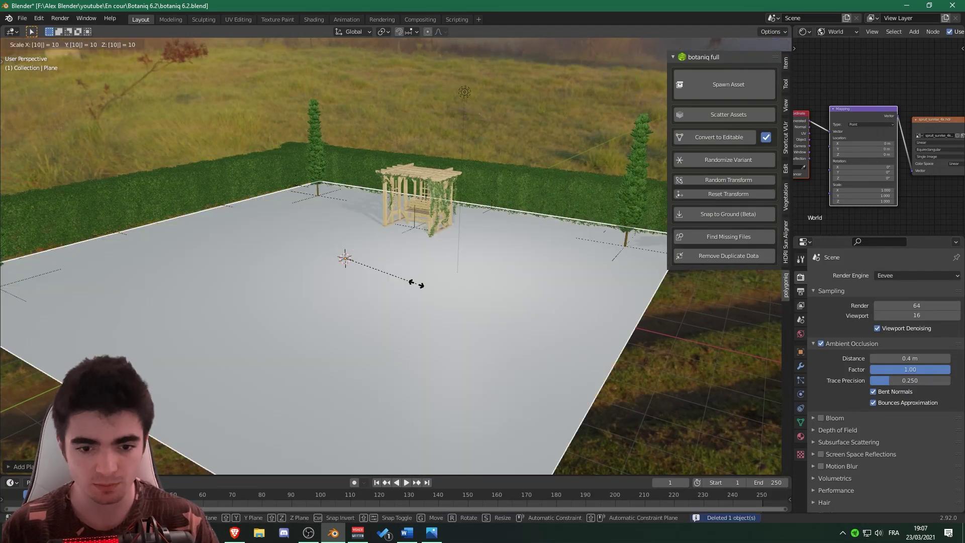
{"action": "key", "text": "Return"}
Start a botaniq scatter layer on the plane using Basic (A) grass.
{"action": "scroll", "coordinate": [440, 285], "scroll_direction": "up", "scroll_amount": 1}
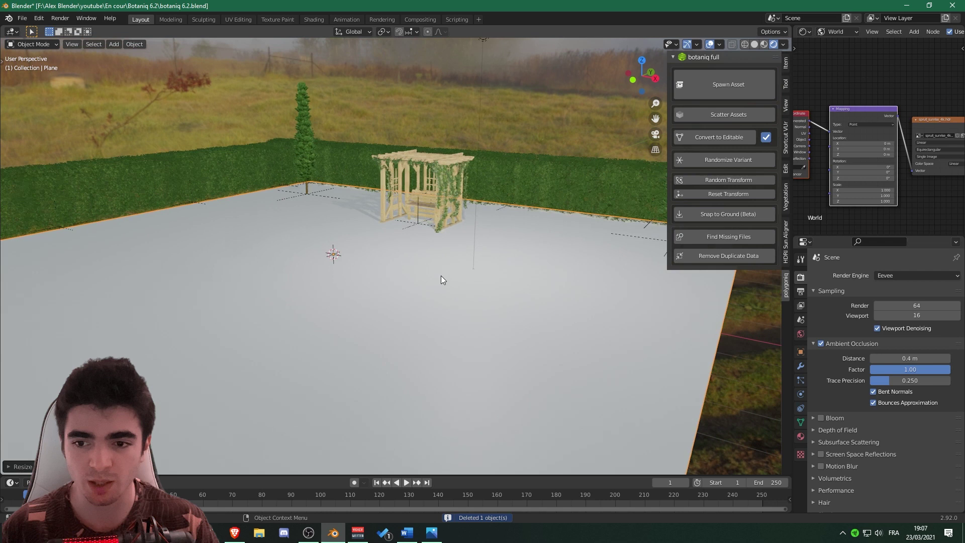
{"action": "left_click", "coordinate": [729, 115]}
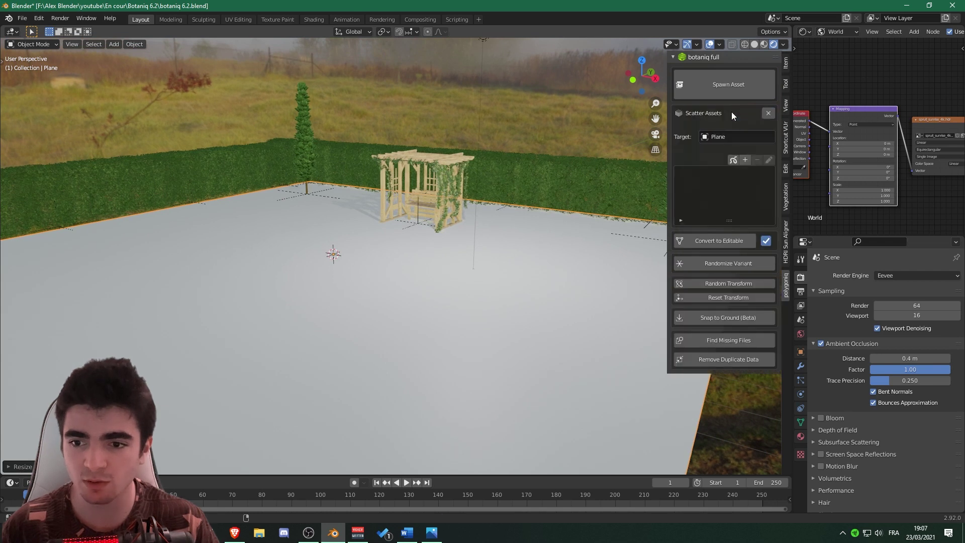
{"action": "left_click", "coordinate": [745, 160]}
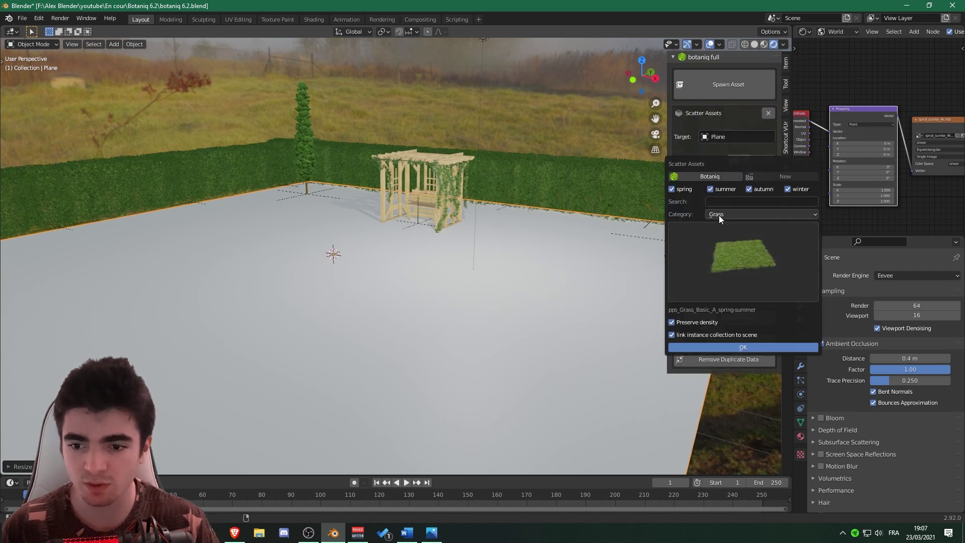
{"action": "left_click", "coordinate": [724, 247]}
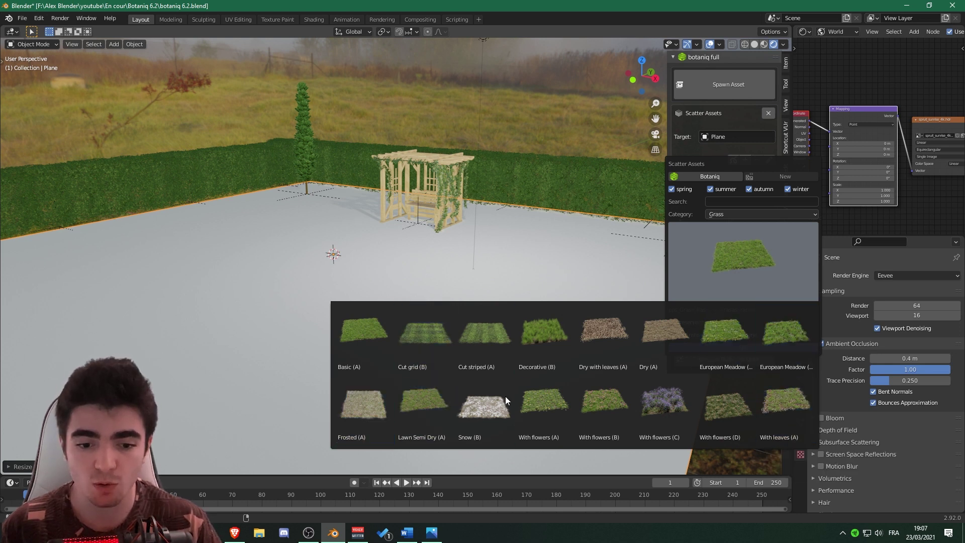
{"action": "left_click", "coordinate": [354, 334]}
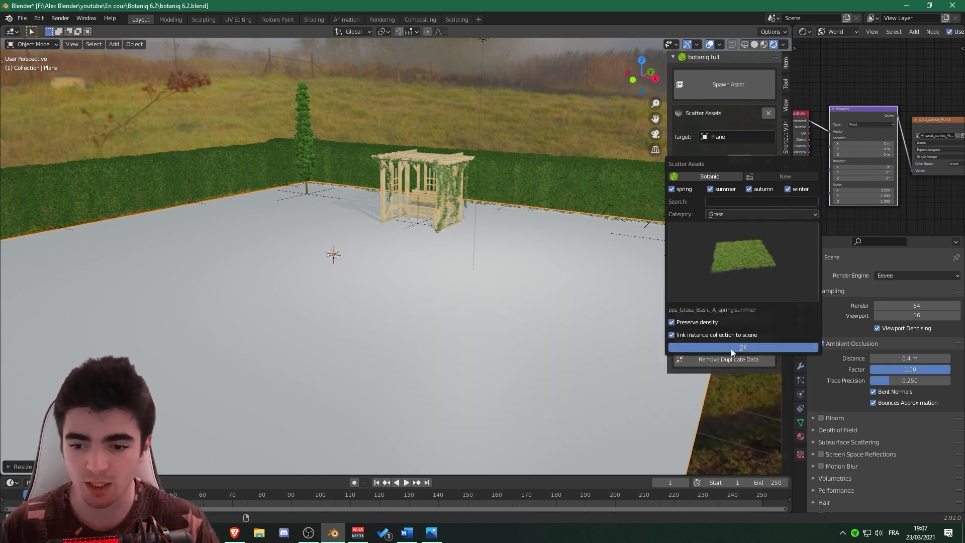
Confirm the Basic (A) grass scatter and switch the plane into Edit Mode.
{"action": "key", "text": "Return"}
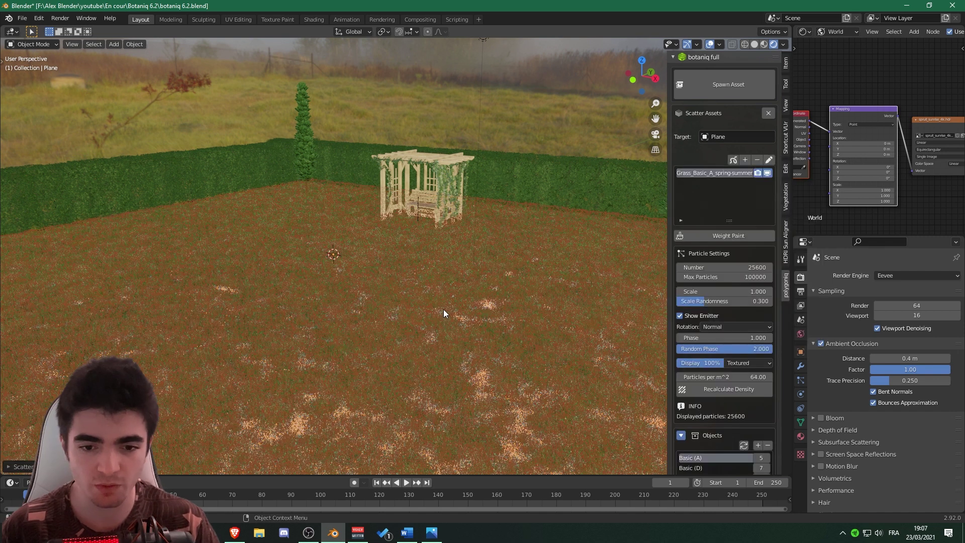
{"action": "scroll", "coordinate": [443, 311], "scroll_direction": "down", "scroll_amount": 3}
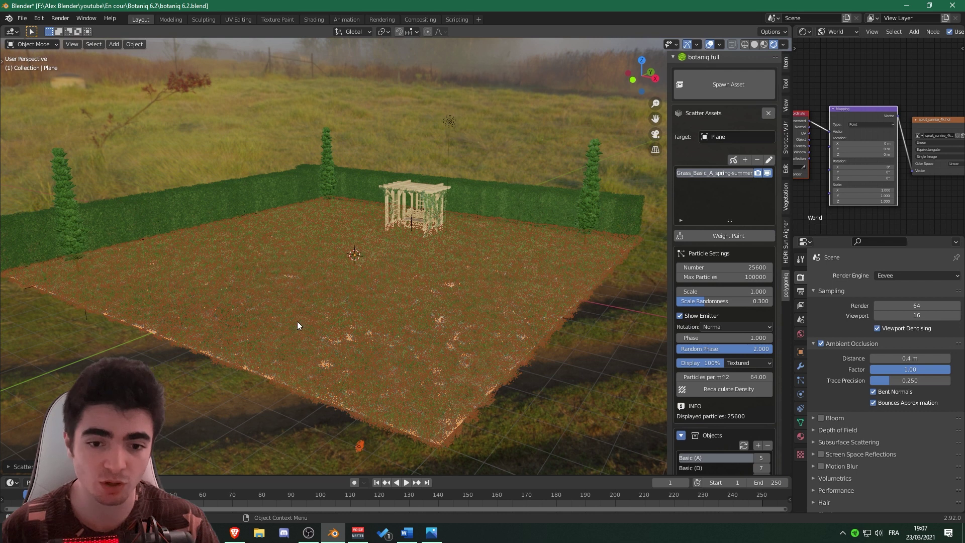
{"action": "middle_click_drag", "start_coordinate": [297, 322], "coordinate": [315, 314]}
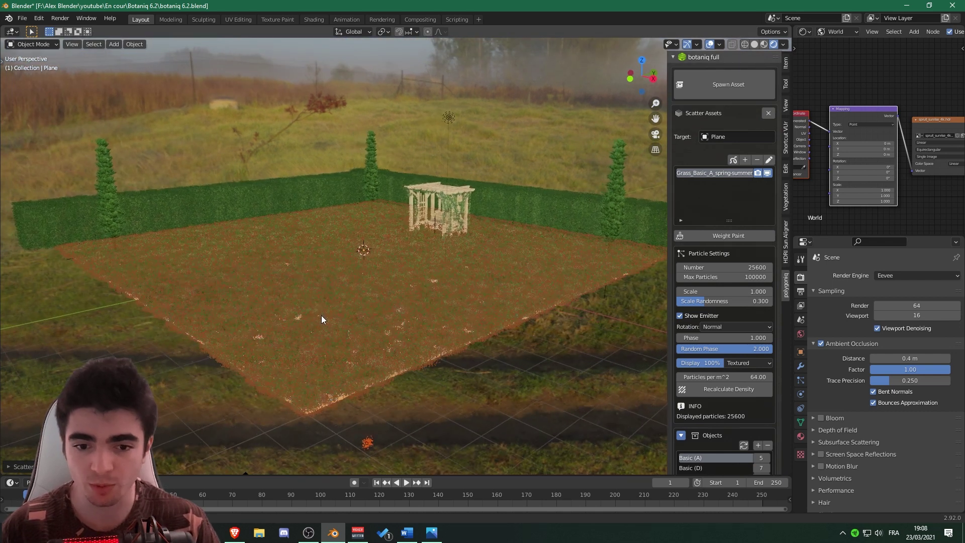
{"action": "scroll", "coordinate": [359, 317], "scroll_direction": "up", "scroll_amount": 2}
{"action": "middle_click_drag", "start_coordinate": [373, 309], "coordinate": [386, 307], "text": "shift"}
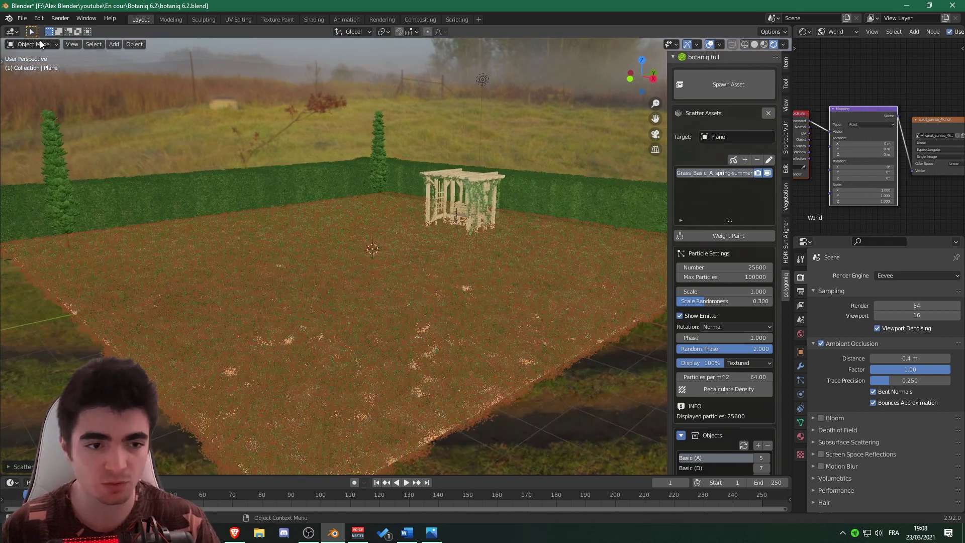
{"action": "left_click", "coordinate": [31, 44]}
{"action": "left_click", "coordinate": [26, 66]}
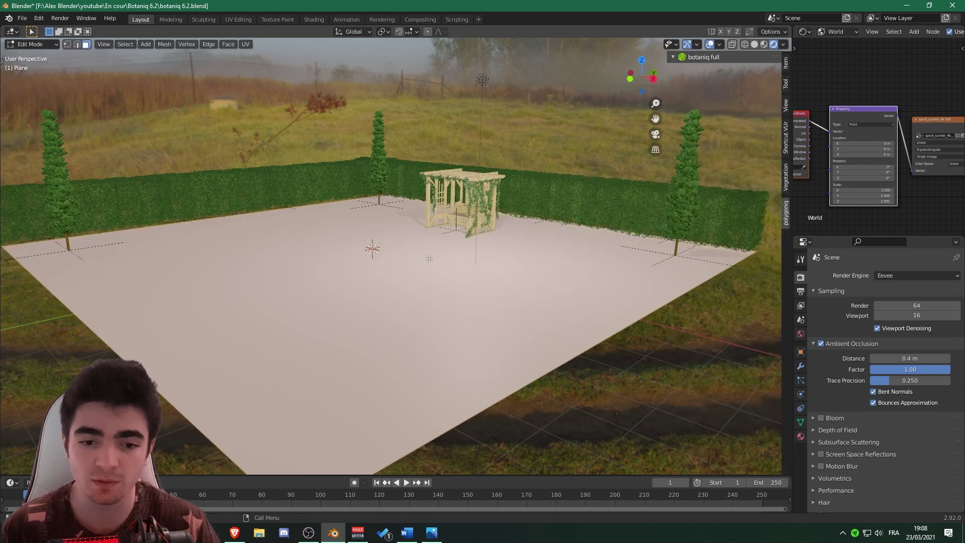
Subdivide the plane six times into a dense grid.
{"action": "right_click", "coordinate": [413, 269]}
{"action": "left_click", "coordinate": [413, 270]}
{"action": "right_click", "coordinate": [413, 269]}
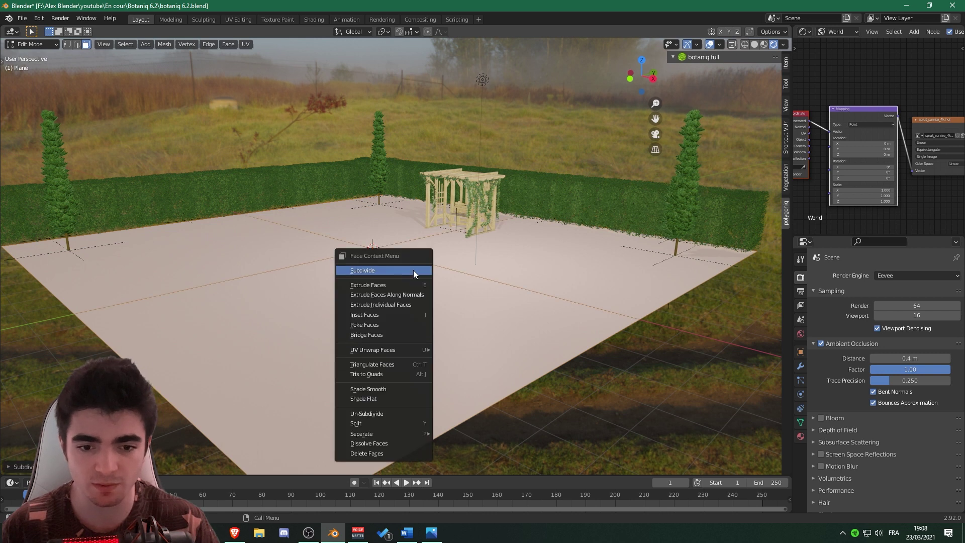
{"action": "left_click", "coordinate": [413, 270]}
{"action": "right_click", "coordinate": [413, 270]}
{"action": "left_click", "coordinate": [413, 270]}
{"action": "right_click", "coordinate": [413, 270]}
{"action": "left_click", "coordinate": [413, 270]}
{"action": "right_click", "coordinate": [413, 270]}
{"action": "left_click", "coordinate": [413, 271]}
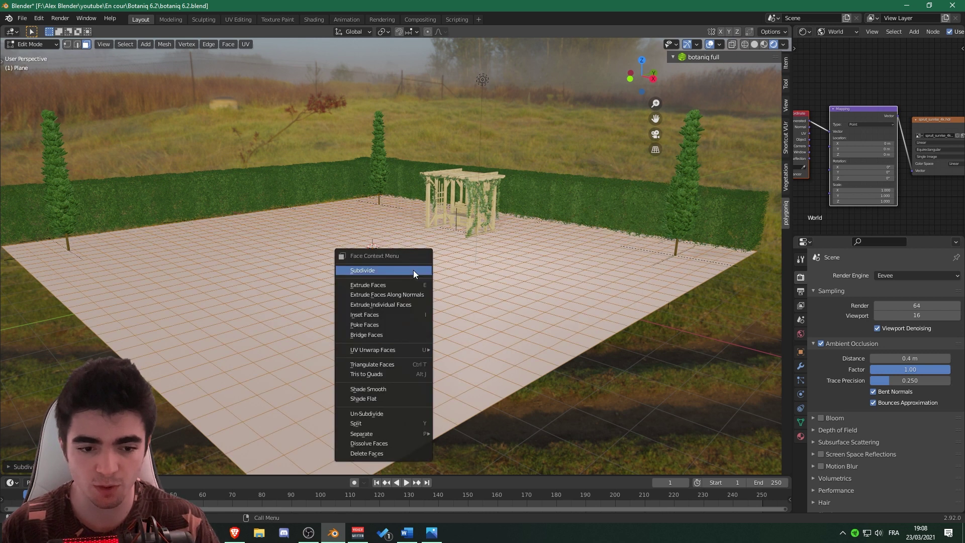
{"action": "right_click", "coordinate": [416, 278]}
{"action": "left_click", "coordinate": [415, 277]}
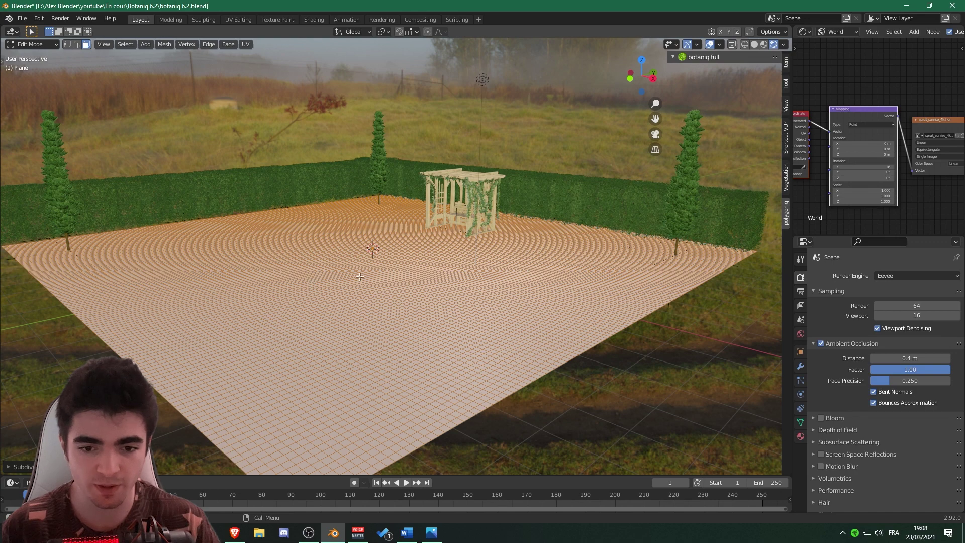
Clear the face selection and return to Object Mode to see the grass.
{"action": "mouse_move", "coordinate": [421, 328]}
{"action": "middle_mouse_down"}
{"action": "mouse_move", "coordinate": [397, 281]}
{"action": "mouse_move", "coordinate": [416, 330]}
{"action": "mouse_move", "coordinate": [415, 282]}
{"action": "middle_mouse_up"}
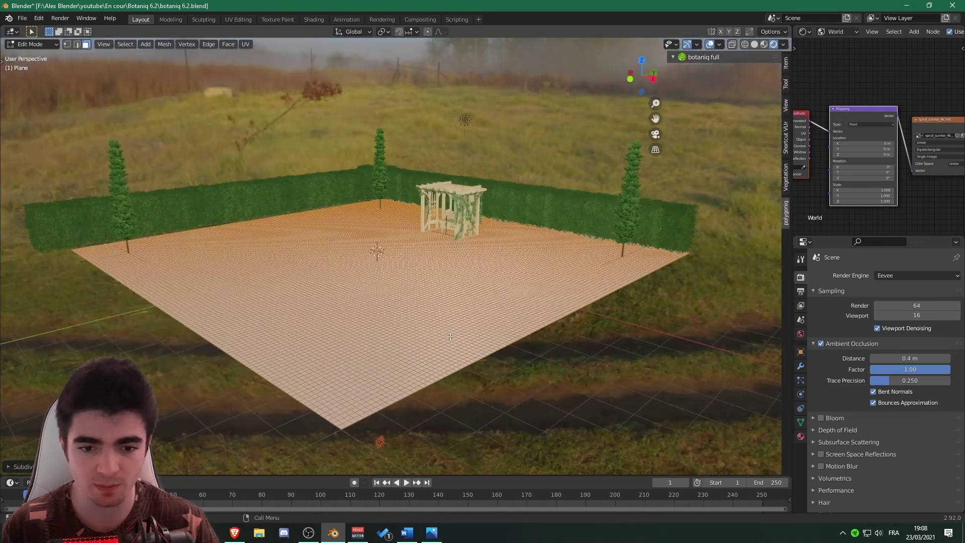
{"action": "key", "text": "alt+a"}
{"action": "left_click", "coordinate": [28, 46]}
{"action": "left_click", "coordinate": [23, 58]}
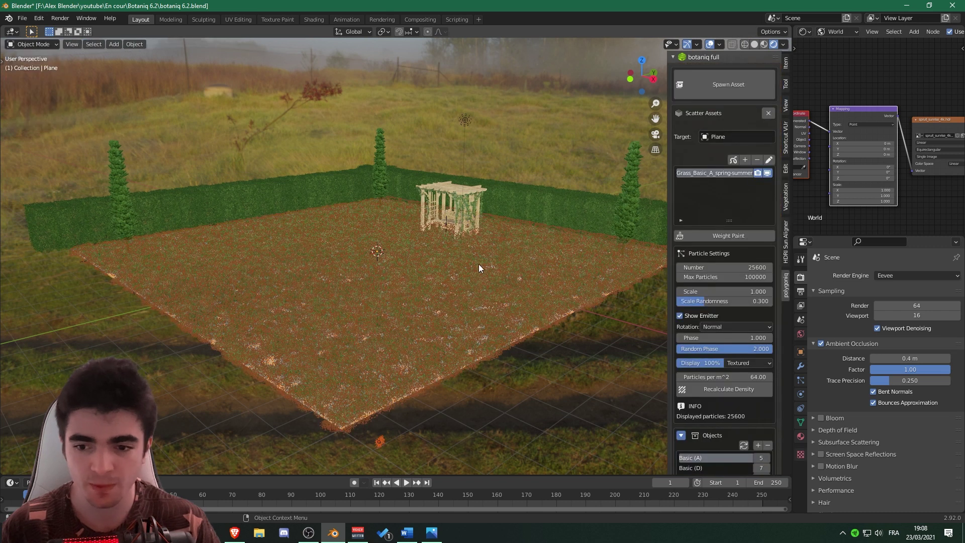
Weight-paint a winding path band and recalculate grass density to follow it.
{"action": "scroll", "coordinate": [476, 264], "scroll_direction": "up", "scroll_amount": 2}
{"action": "left_click", "coordinate": [723, 236]}
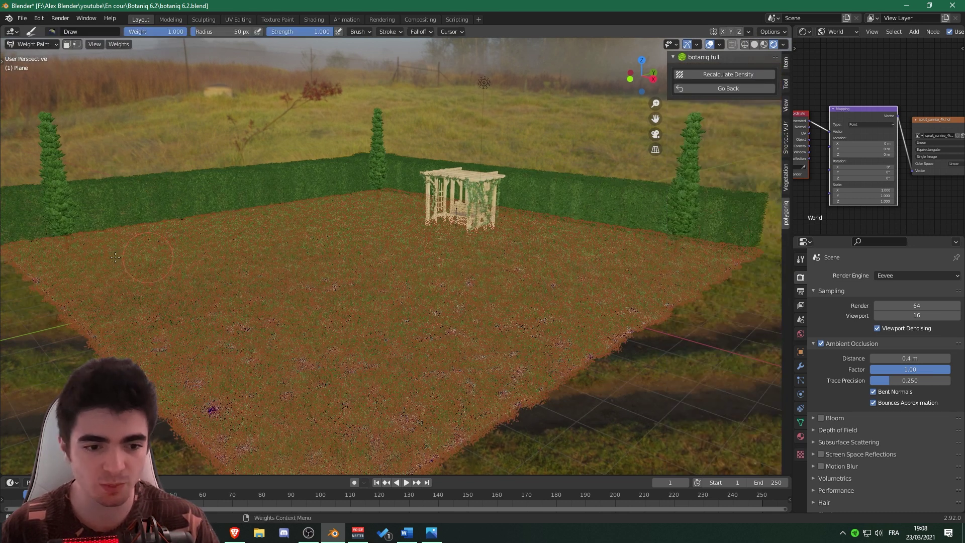
{"action": "mouse_move", "coordinate": [111, 257]}
{"action": "left_mouse_down"}
{"action": "mouse_move", "coordinate": [303, 372]}
{"action": "mouse_move", "coordinate": [587, 277]}
{"action": "mouse_move", "coordinate": [314, 283]}
{"action": "mouse_move", "coordinate": [236, 269]}
{"action": "mouse_move", "coordinate": [204, 249]}
{"action": "mouse_move", "coordinate": [251, 224]}
{"action": "mouse_move", "coordinate": [431, 235]}
{"action": "left_mouse_up"}
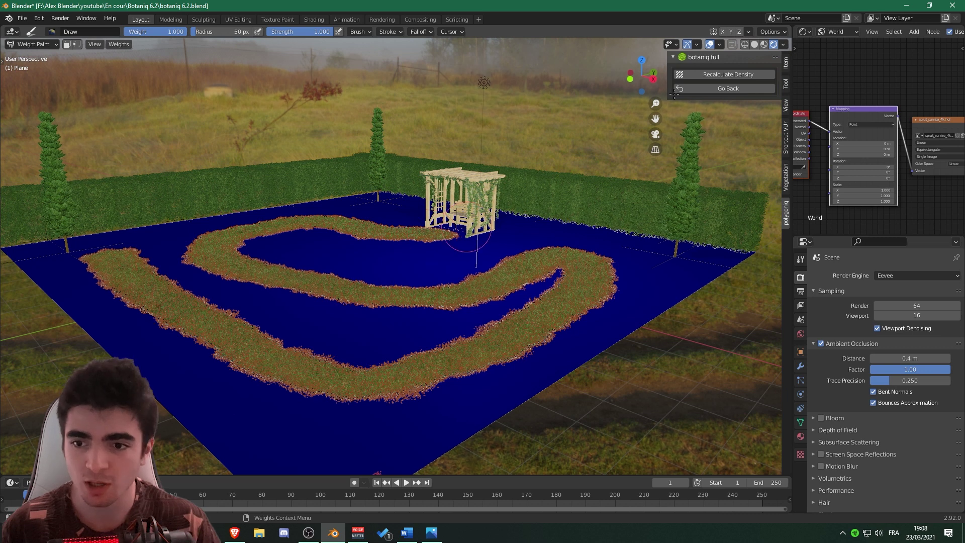
{"action": "left_click", "coordinate": [706, 76]}
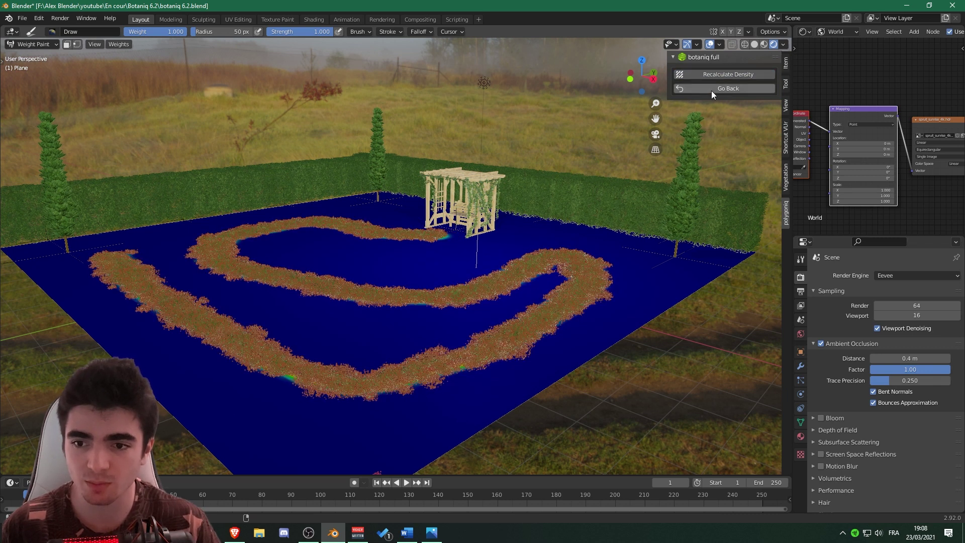
{"action": "left_click", "coordinate": [711, 91]}
Zoom in on the garden and hide the viewport overlays.
{"action": "scroll", "coordinate": [363, 312], "scroll_direction": "up", "scroll_amount": 2}
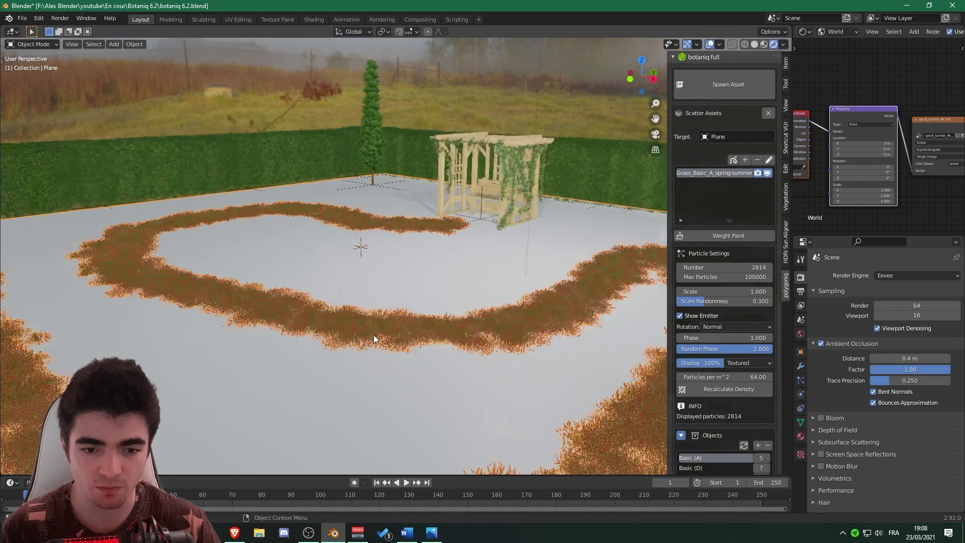
{"action": "scroll", "coordinate": [352, 329], "scroll_direction": "up", "scroll_amount": 2}
{"action": "scroll", "coordinate": [356, 292], "scroll_direction": "up", "scroll_amount": 3}
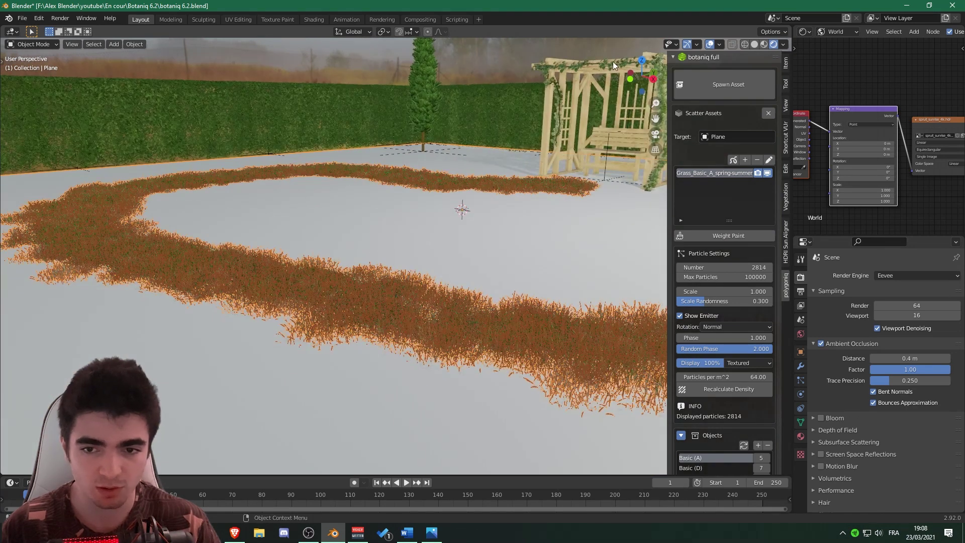
{"action": "left_click", "coordinate": [710, 44]}
{"action": "scroll", "coordinate": [366, 271], "scroll_direction": "up", "scroll_amount": 2}
{"action": "scroll", "coordinate": [352, 267], "scroll_direction": "up", "scroll_amount": 3}
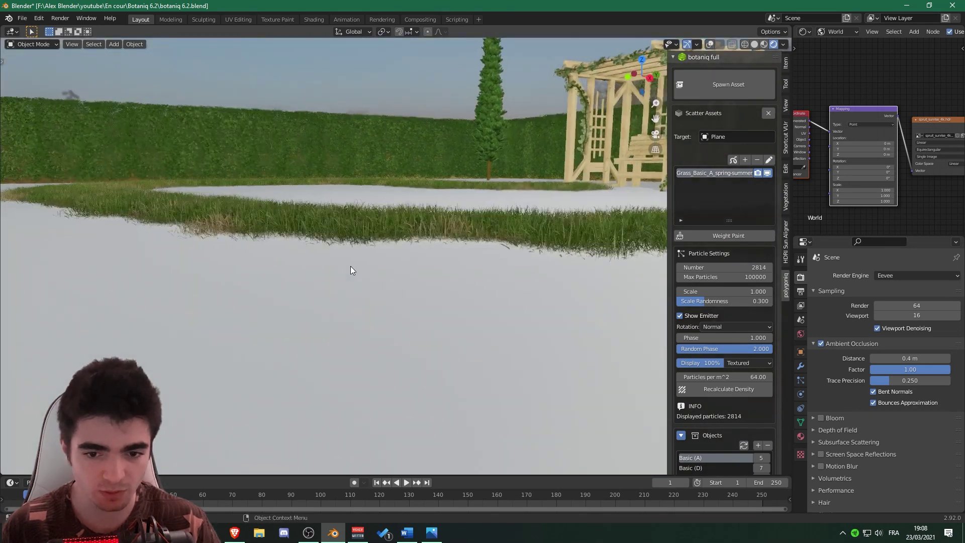
{"action": "scroll", "coordinate": [351, 270], "scroll_direction": "down", "scroll_amount": 5}
Orbit around the plane and pergola, then lower grass scale randomness toward 0.269.
{"action": "mouse_move", "coordinate": [425, 272]}
{"action": "middle_mouse_down"}
{"action": "mouse_move", "coordinate": [298, 298]}
{"action": "mouse_move", "coordinate": [531, 284]}
{"action": "middle_mouse_up"}
{"action": "scroll", "coordinate": [411, 296], "scroll_direction": "up", "scroll_amount": 3}
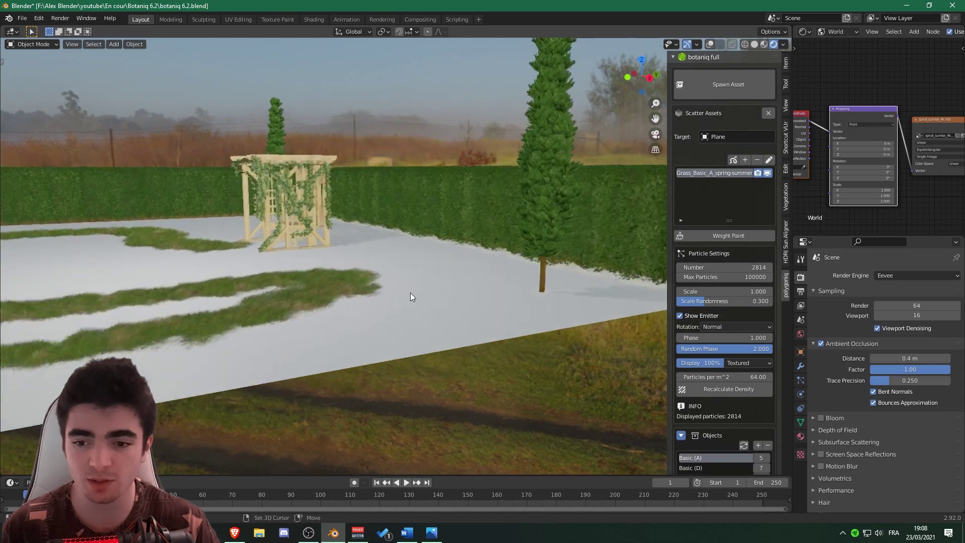
{"action": "scroll", "coordinate": [405, 294], "scroll_direction": "up", "scroll_amount": 2}
{"action": "scroll", "coordinate": [452, 284], "scroll_direction": "up", "scroll_amount": 3}
{"action": "scroll", "coordinate": [603, 302], "scroll_direction": "up", "scroll_amount": 3}
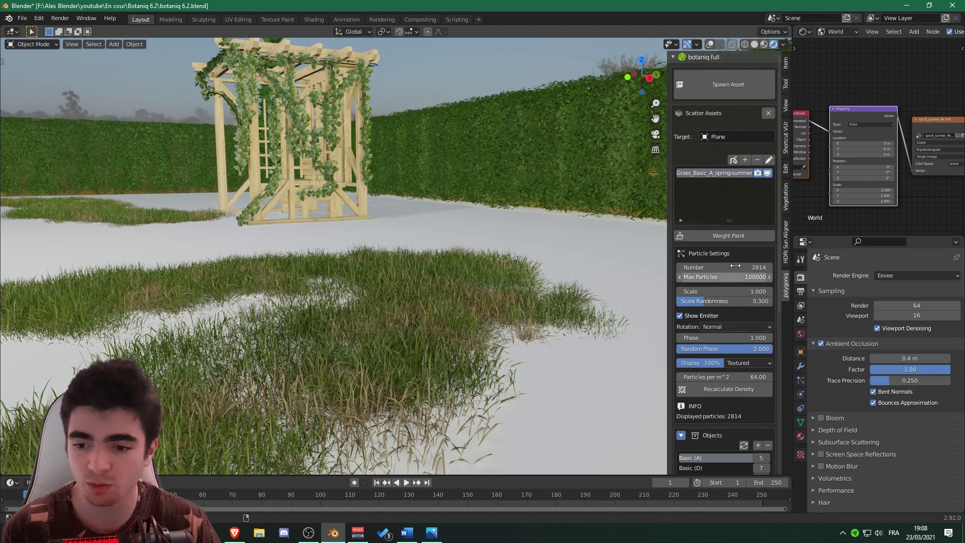
{"action": "scroll", "coordinate": [735, 266], "scroll_direction": "down", "scroll_amount": 3}
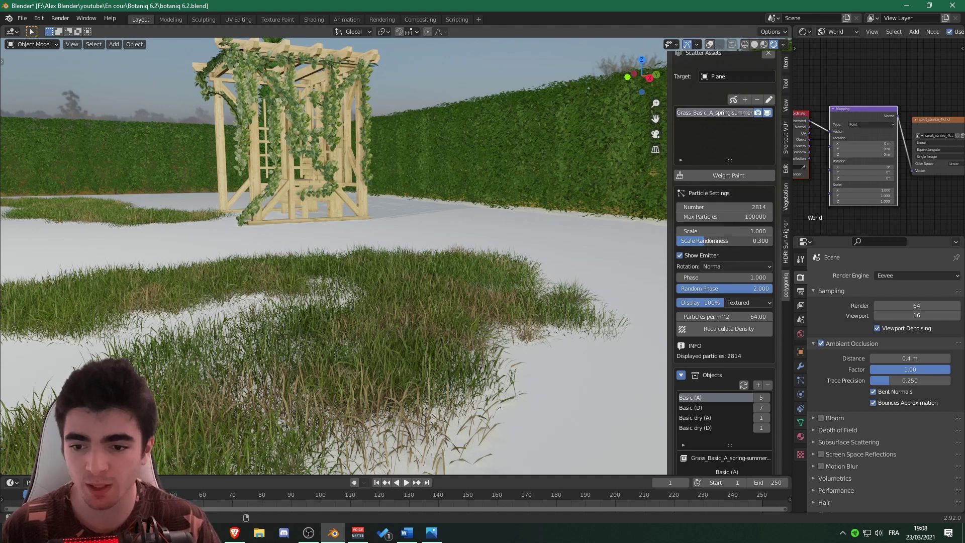
{"action": "mouse_move", "coordinate": [703, 240]}
{"action": "left_mouse_down"}
{"action": "mouse_move", "coordinate": [748, 240]}
{"action": "mouse_move", "coordinate": [700, 241]}
{"action": "left_mouse_up"}
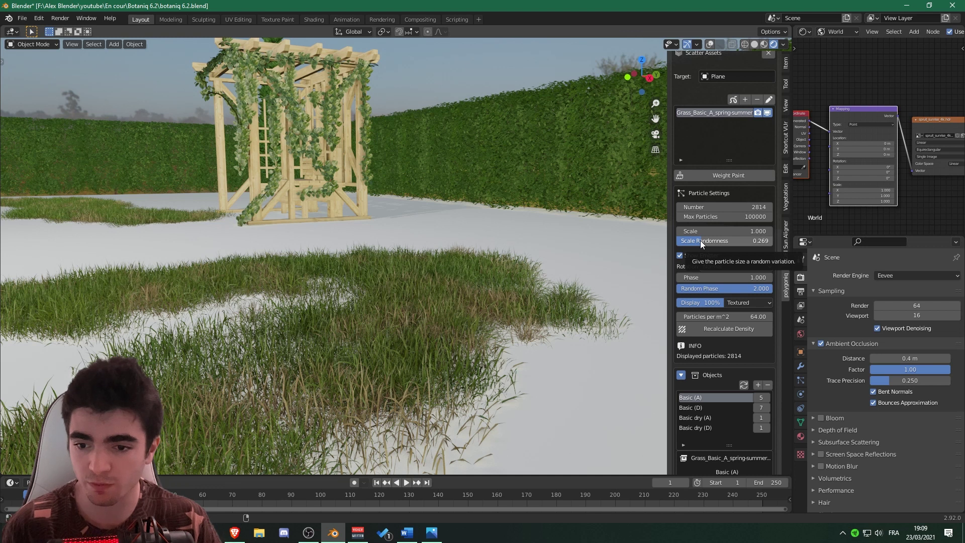
Set scale randomness exactly to 0.269 and inspect the Basic (D) and Basic dry (D) variants.
{"action": "left_click", "coordinate": [700, 241]}
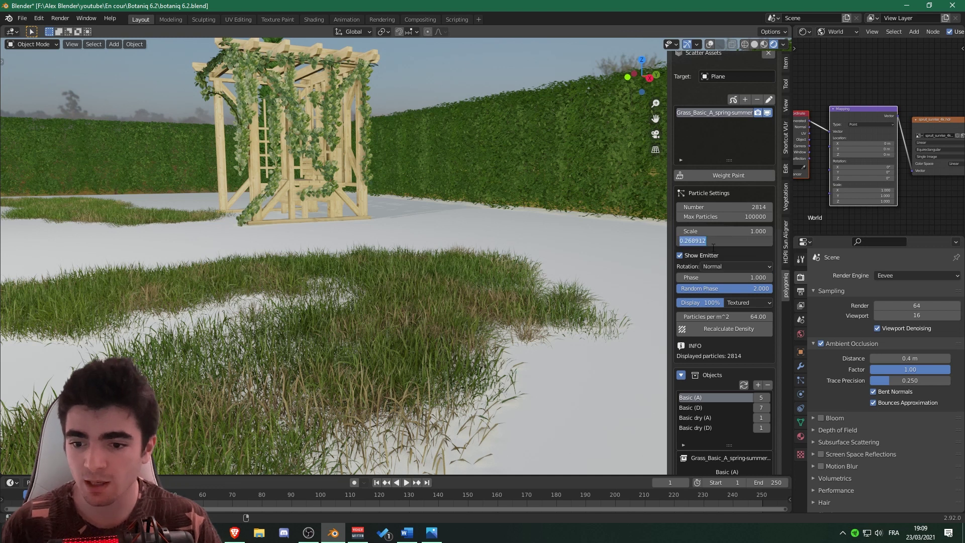
{"action": "left_click", "coordinate": [731, 346]}
{"action": "scroll", "coordinate": [732, 319], "scroll_direction": "down", "scroll_amount": 3}
{"action": "scroll", "coordinate": [732, 320], "scroll_direction": "down", "scroll_amount": 3}
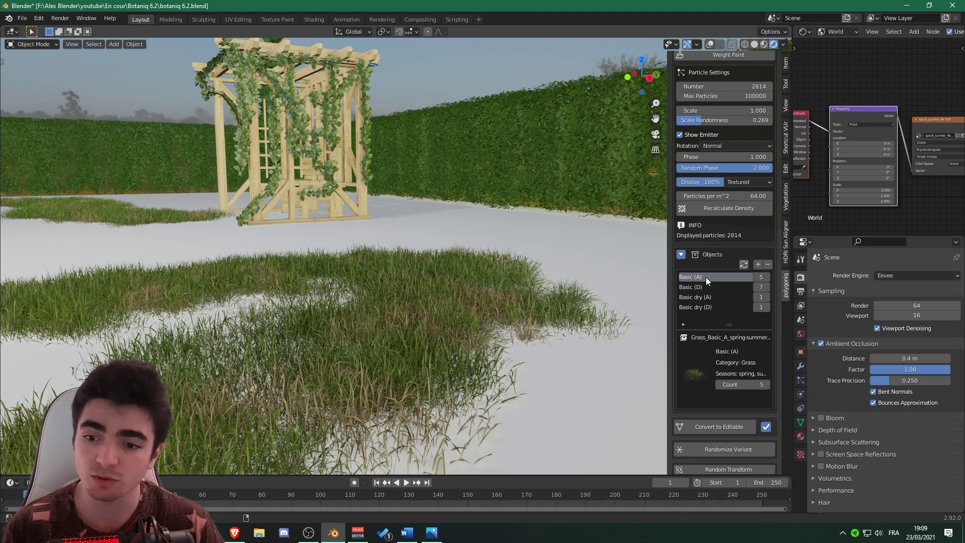
{"action": "left_click", "coordinate": [688, 286]}
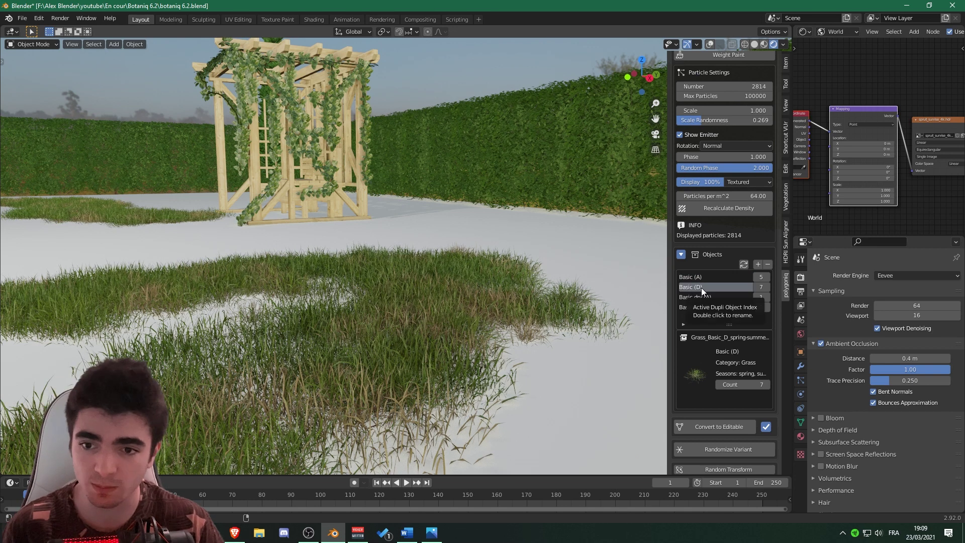
{"action": "left_click", "coordinate": [679, 296]}
Inspect the Basic (A) and Basic dry (A) variants, then bring up the Append Asset dialog.
{"action": "scroll", "coordinate": [396, 337], "scroll_direction": "up", "scroll_amount": 2}
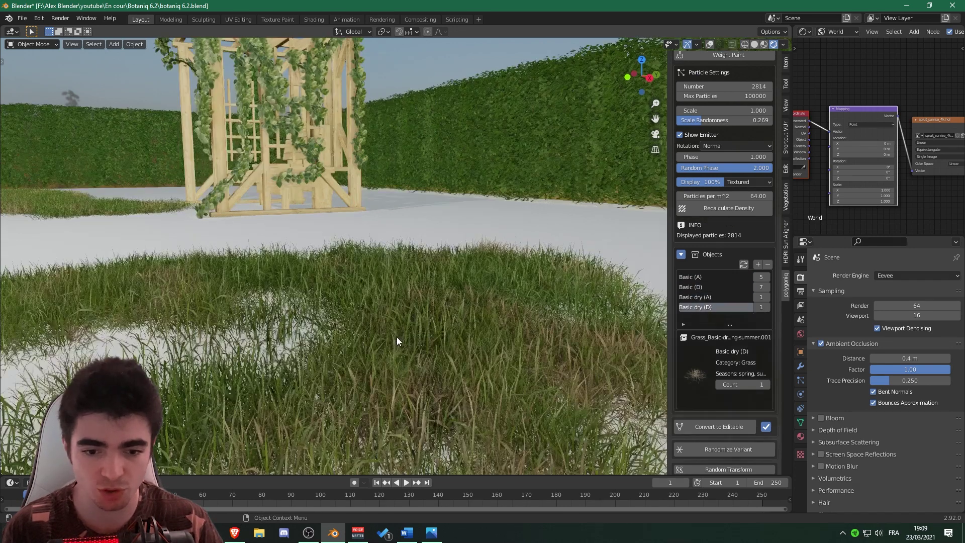
{"action": "scroll", "coordinate": [381, 329], "scroll_direction": "up", "scroll_amount": 2}
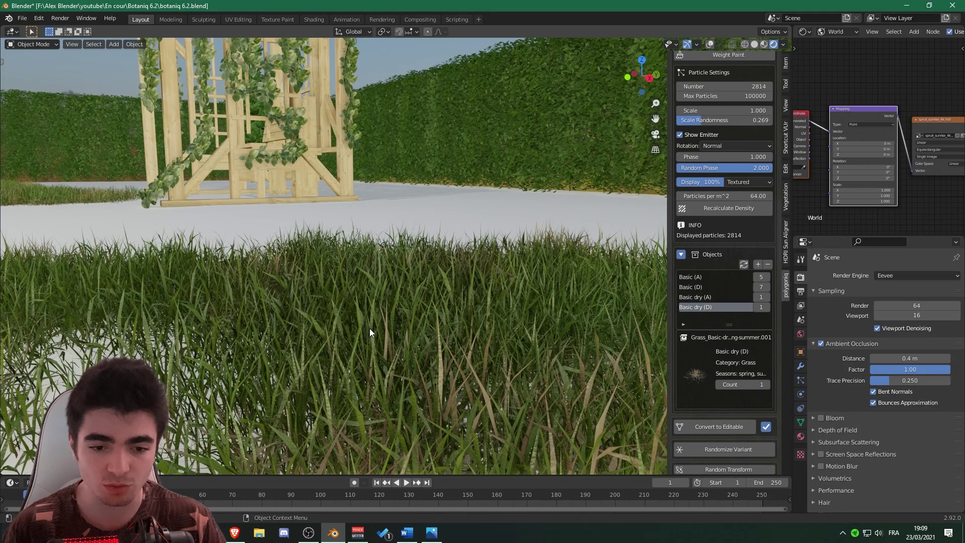
{"action": "scroll", "coordinate": [397, 333], "scroll_direction": "down", "scroll_amount": 2}
{"action": "scroll", "coordinate": [417, 337], "scroll_direction": "up", "scroll_amount": 2}
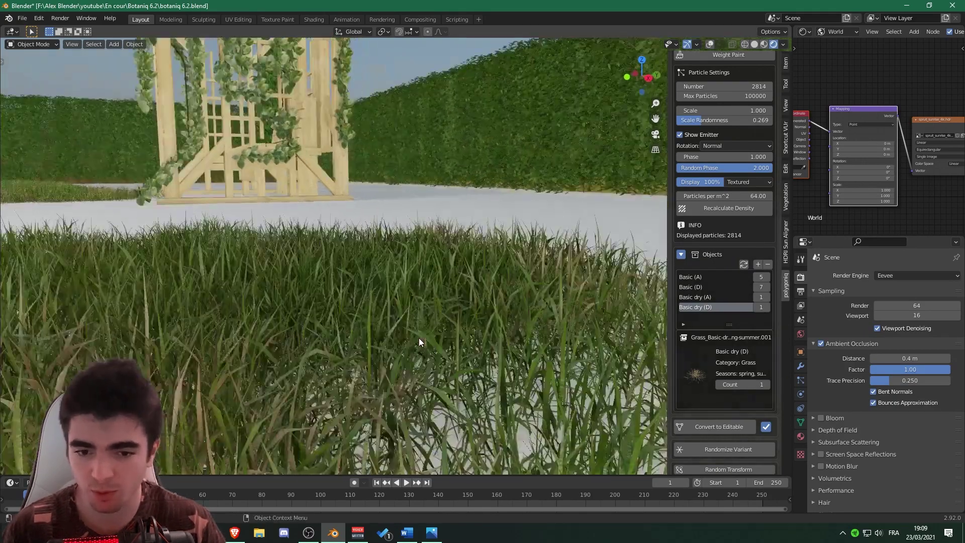
{"action": "scroll", "coordinate": [424, 340], "scroll_direction": "up", "scroll_amount": 1}
{"action": "scroll", "coordinate": [429, 340], "scroll_direction": "up", "scroll_amount": 1}
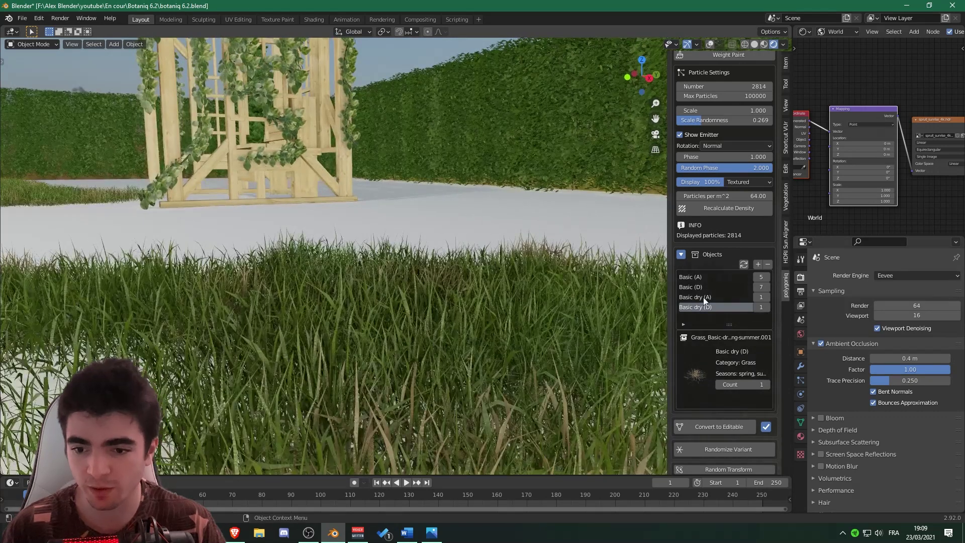
{"action": "left_click", "coordinate": [701, 277]}
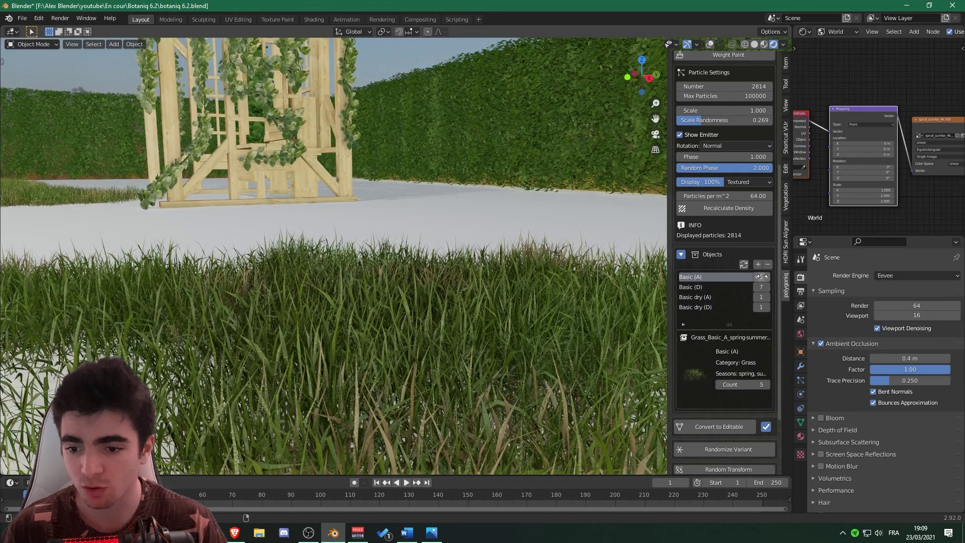
{"action": "left_click", "coordinate": [737, 297]}
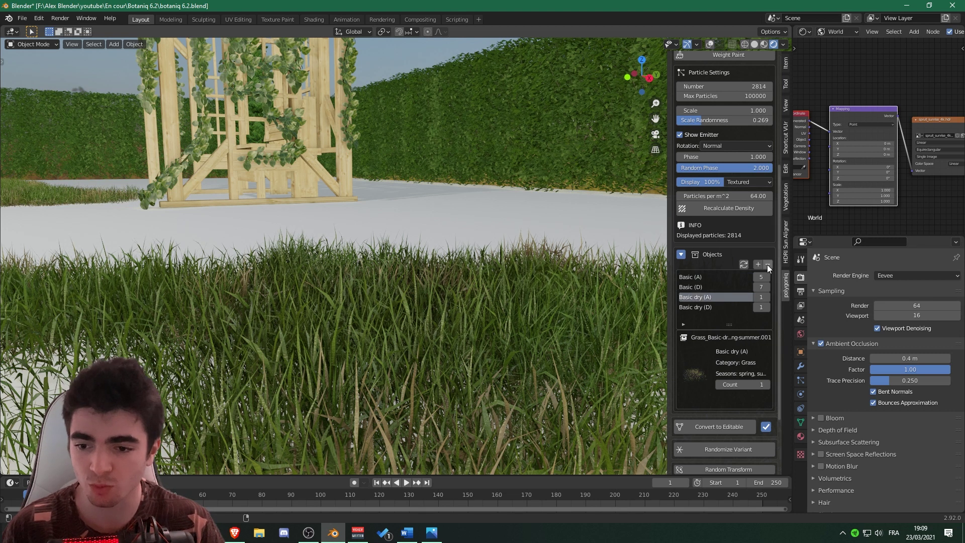
{"action": "left_click", "coordinate": [708, 307]}
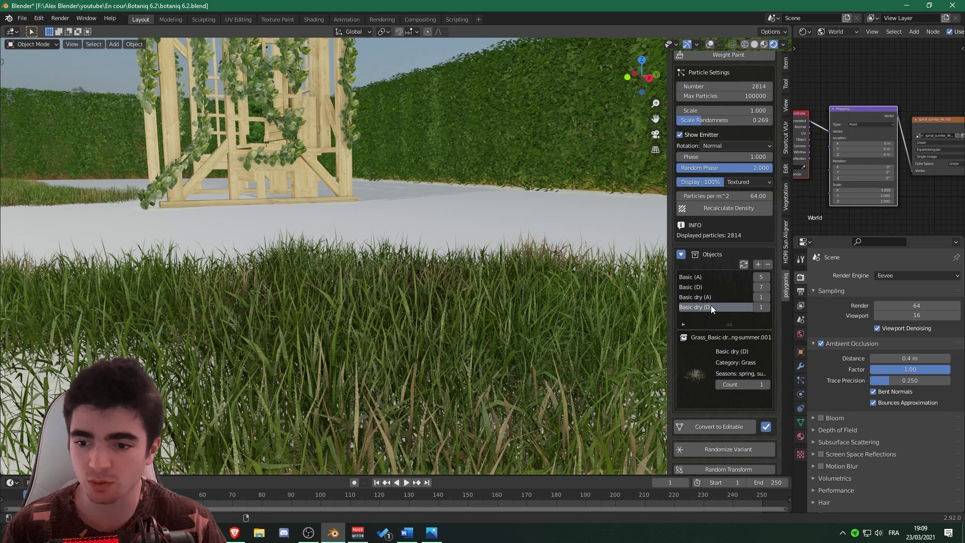
{"action": "left_click", "coordinate": [758, 265]}
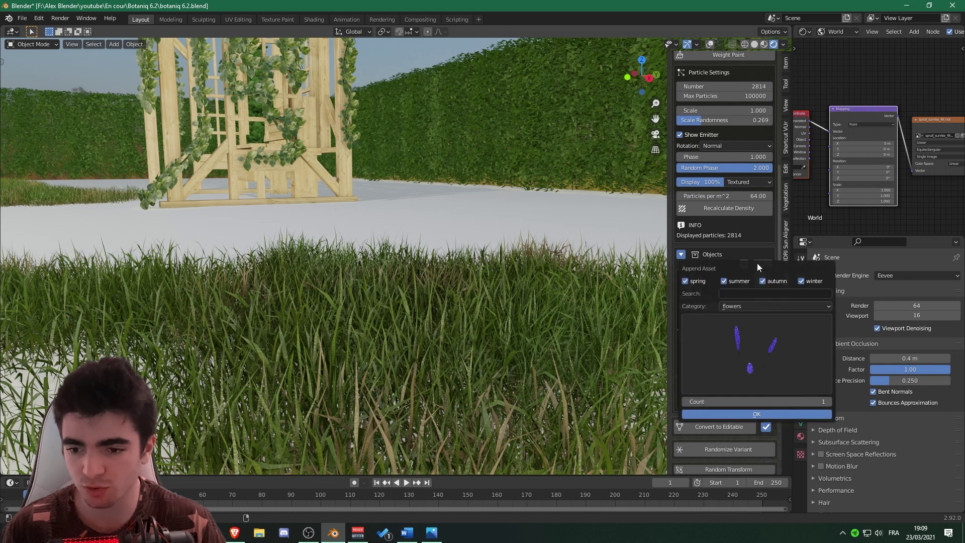
Pick Bellflower (C) from the flower gallery and append it to the grass scatter.
{"action": "left_click", "coordinate": [744, 331]}
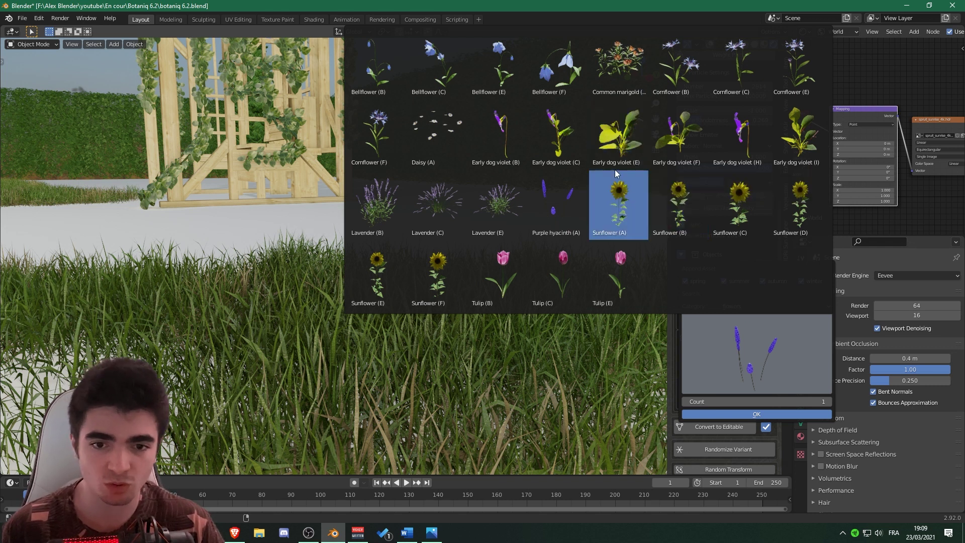
{"action": "left_click", "coordinate": [433, 56]}
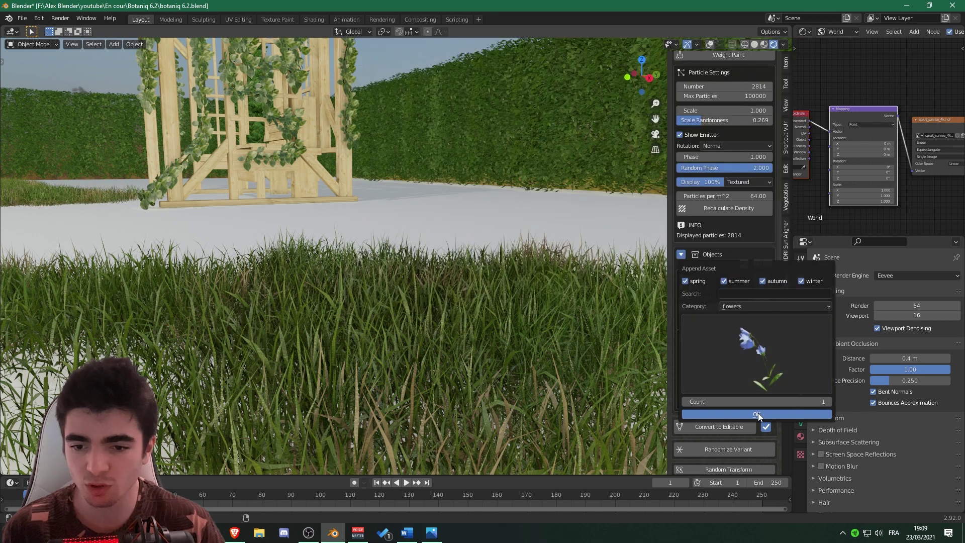
{"action": "key", "text": "Return"}
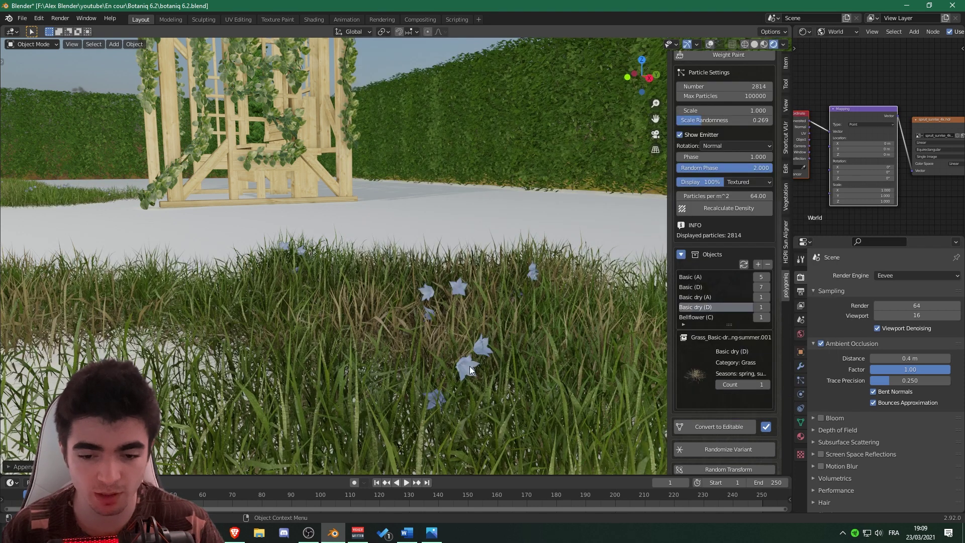
Set the Bellflower (C) count to 7 in the scatter Objects list.
{"action": "scroll", "coordinate": [470, 365], "scroll_direction": "down", "scroll_amount": 5}
{"action": "middle_click_drag", "start_coordinate": [450, 290], "coordinate": [391, 278]}
{"action": "scroll", "coordinate": [390, 277], "scroll_direction": "up", "scroll_amount": 4}
{"action": "scroll", "coordinate": [385, 280], "scroll_direction": "up", "scroll_amount": 3}
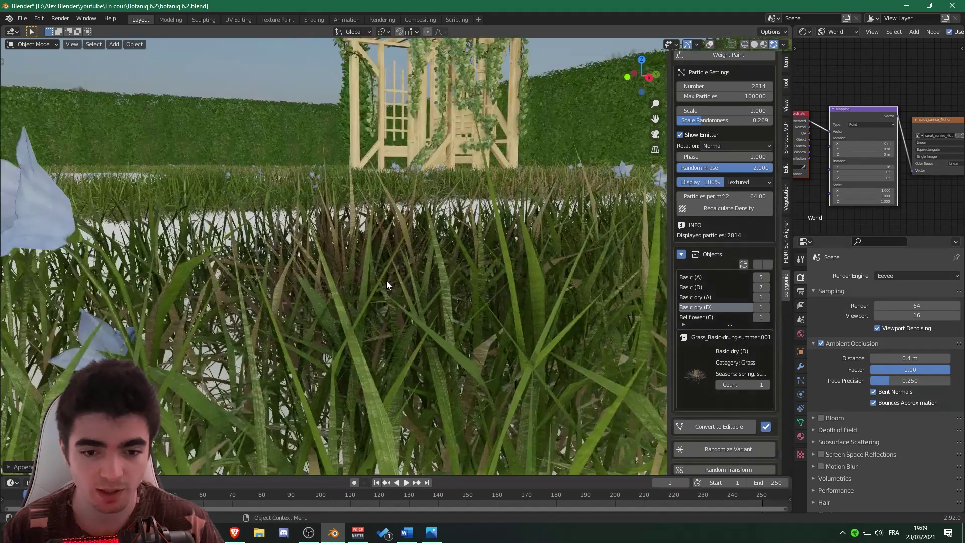
{"action": "scroll", "coordinate": [387, 281], "scroll_direction": "down", "scroll_amount": 4}
{"action": "scroll", "coordinate": [390, 282], "scroll_direction": "up", "scroll_amount": 2}
{"action": "scroll", "coordinate": [388, 275], "scroll_direction": "up", "scroll_amount": 2}
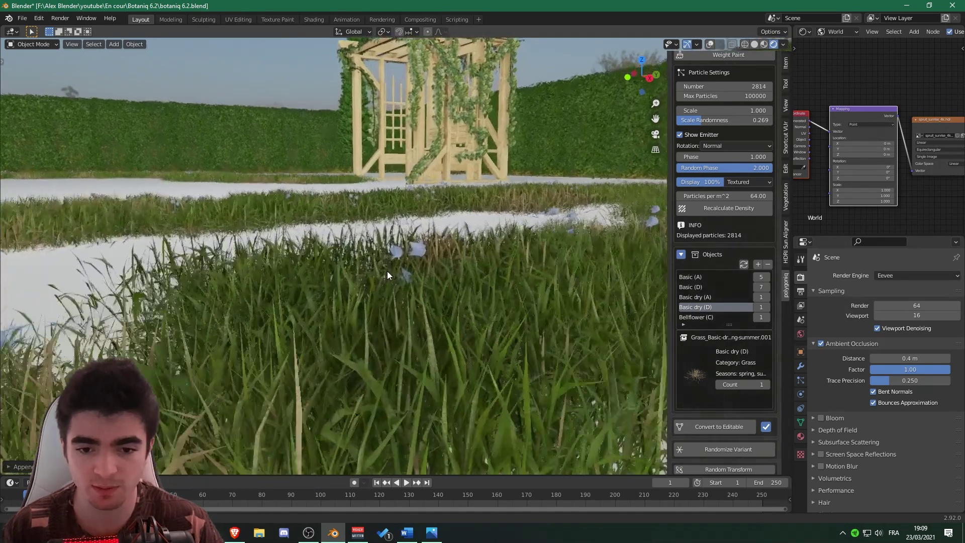
{"action": "left_click", "coordinate": [700, 317]}
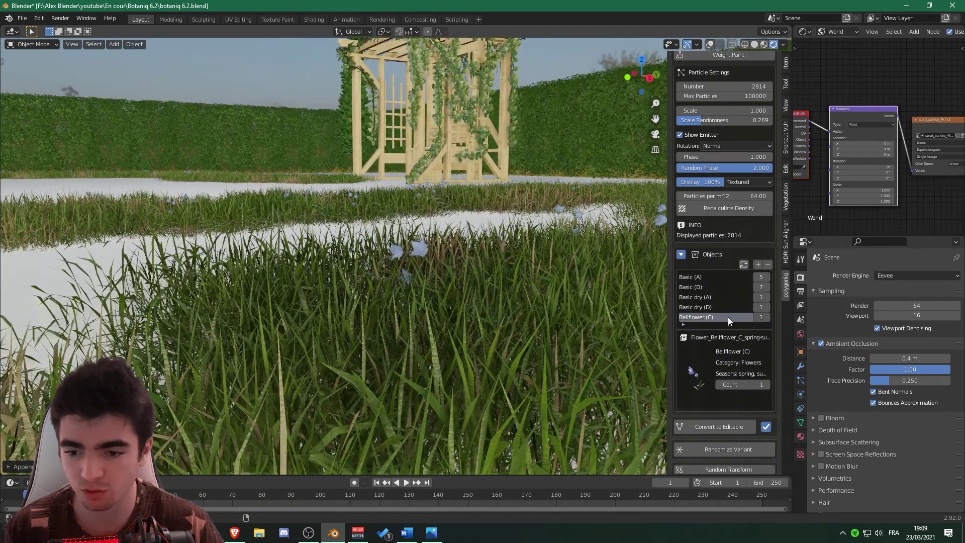
{"action": "left_click", "coordinate": [762, 317]}
{"action": "type", "text": "7"}
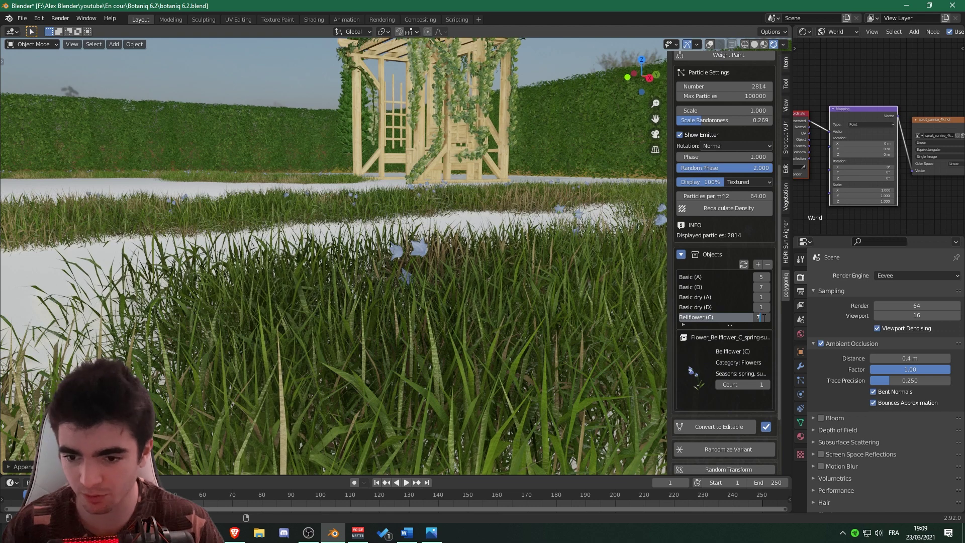
{"action": "key", "text": "Return"}
Zoom over the grass band to check the denser bellflowers.
{"action": "scroll", "coordinate": [402, 241], "scroll_direction": "down", "scroll_amount": 3}
{"action": "scroll", "coordinate": [380, 246], "scroll_direction": "up", "scroll_amount": 3}
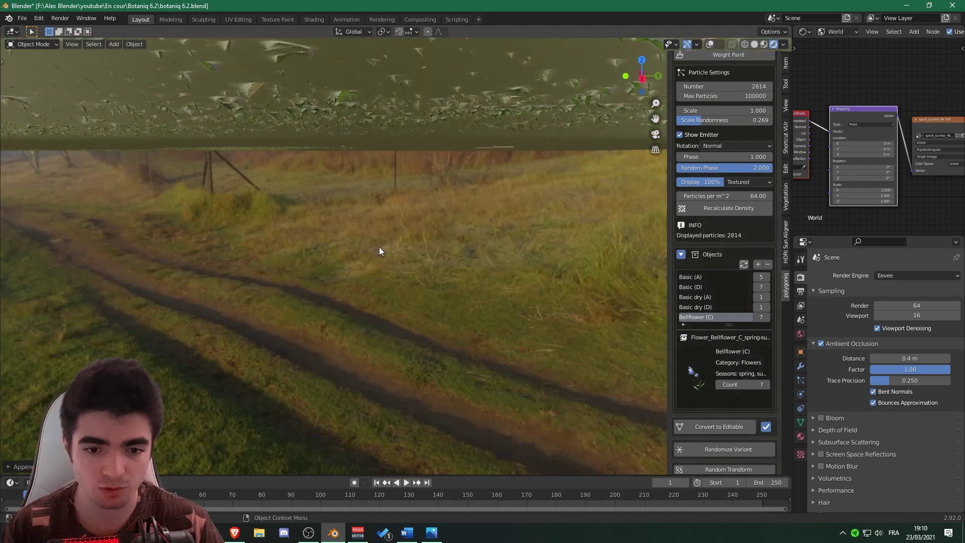
{"action": "scroll", "coordinate": [384, 248], "scroll_direction": "down", "scroll_amount": 3}
{"action": "scroll", "coordinate": [383, 252], "scroll_direction": "up", "scroll_amount": 1}
{"action": "scroll", "coordinate": [383, 247], "scroll_direction": "up", "scroll_amount": 1}
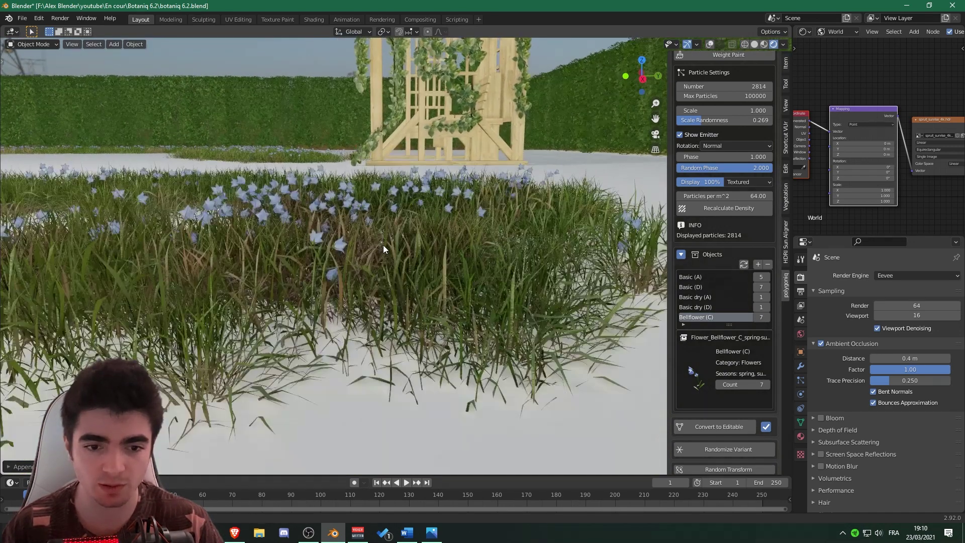
{"action": "scroll", "coordinate": [383, 245], "scroll_direction": "up", "scroll_amount": 1}
{"action": "scroll", "coordinate": [384, 242], "scroll_direction": "up", "scroll_amount": 2}
{"action": "scroll", "coordinate": [406, 252], "scroll_direction": "down", "scroll_amount": 3}
{"action": "scroll", "coordinate": [435, 249], "scroll_direction": "up", "scroll_amount": 1}
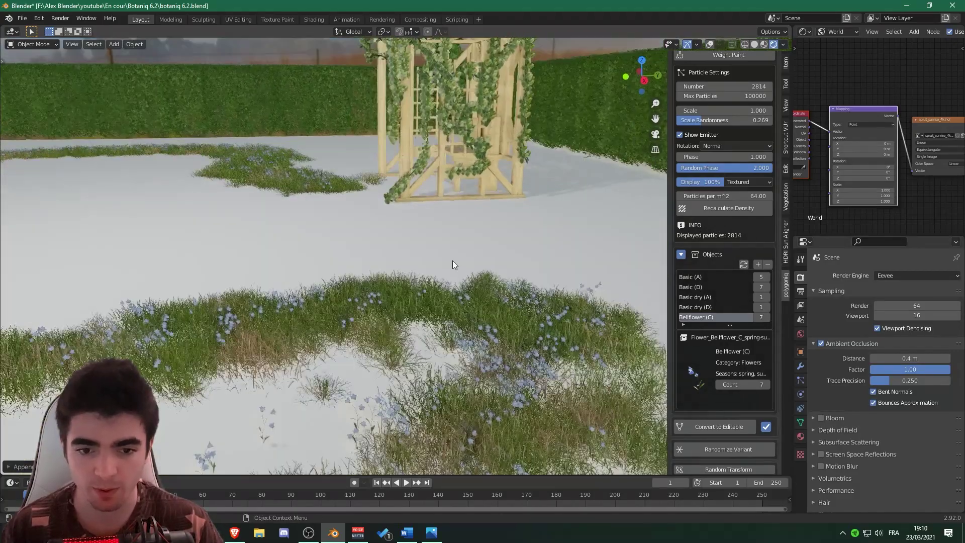
{"action": "scroll", "coordinate": [452, 261], "scroll_direction": "up", "scroll_amount": 1}
{"action": "scroll", "coordinate": [399, 238], "scroll_direction": "up", "scroll_amount": 1}
{"action": "scroll", "coordinate": [417, 245], "scroll_direction": "up", "scroll_amount": 1}
{"action": "scroll", "coordinate": [467, 247], "scroll_direction": "up", "scroll_amount": 1}
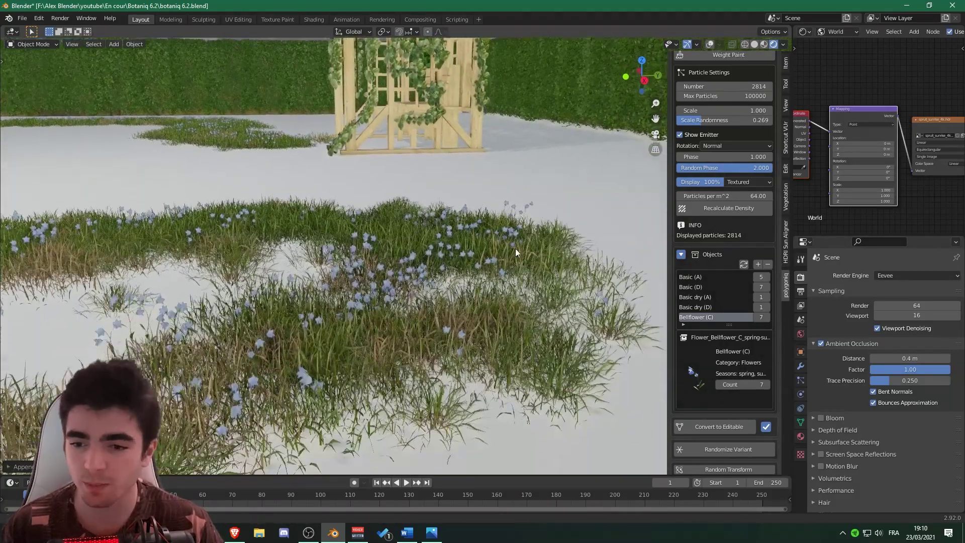
{"action": "scroll", "coordinate": [729, 317], "scroll_direction": "up", "scroll_amount": 3}
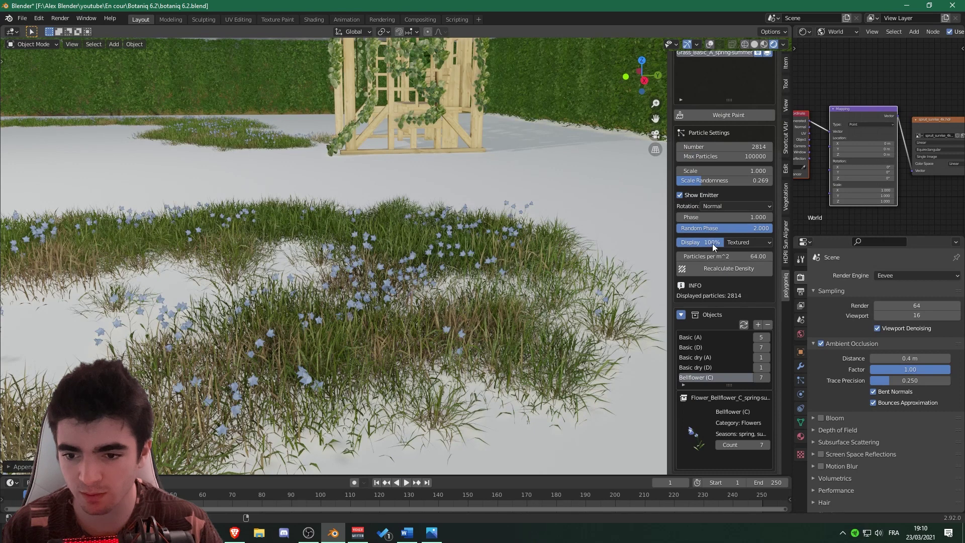
Raise the grass particle viewport Display from 3% to 100%, showing all 2,814 particles.
{"action": "left_click_drag", "start_coordinate": [708, 243], "coordinate": [678, 241]}
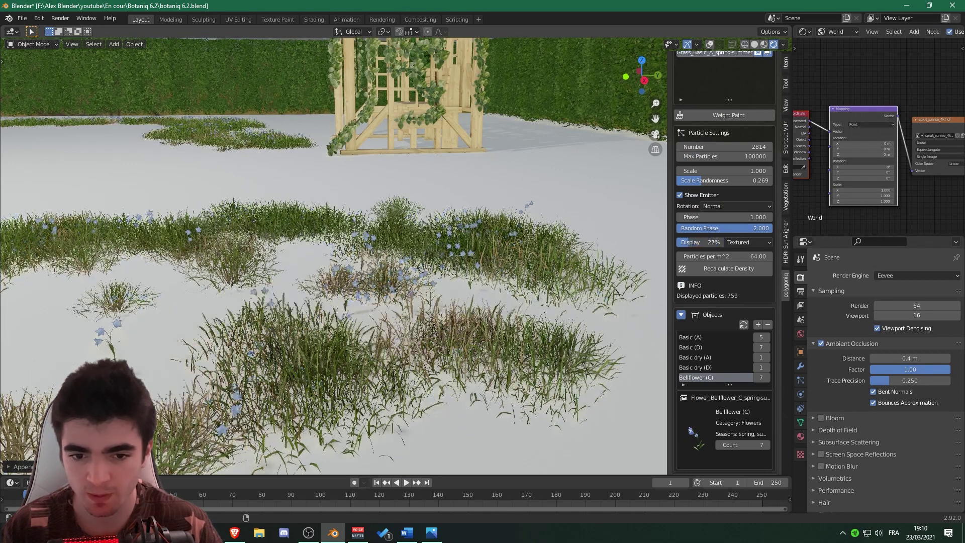
{"action": "scroll", "coordinate": [435, 230], "scroll_direction": "down", "scroll_amount": 3}
{"action": "scroll", "coordinate": [330, 275], "scroll_direction": "down", "scroll_amount": 2}
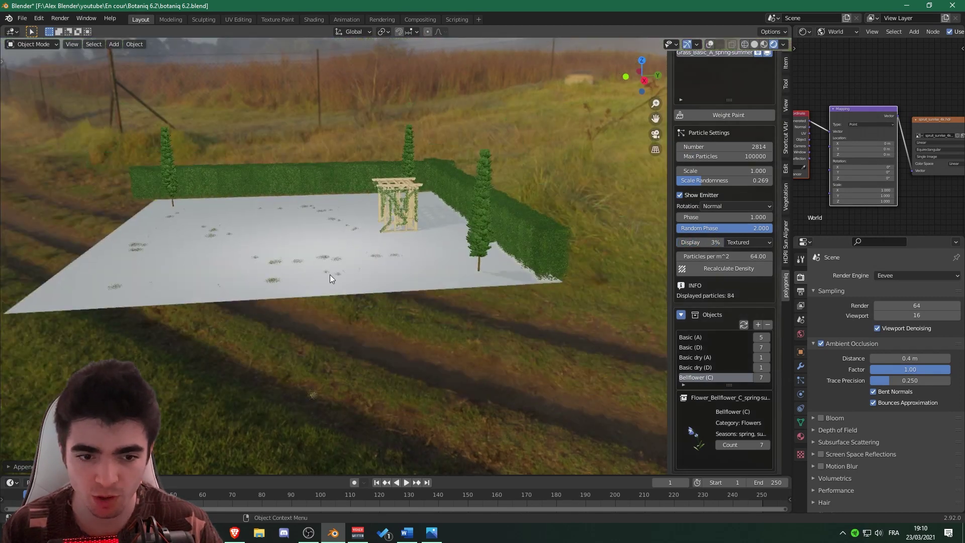
{"action": "scroll", "coordinate": [393, 270], "scroll_direction": "up", "scroll_amount": 4}
{"action": "scroll", "coordinate": [360, 249], "scroll_direction": "down", "scroll_amount": 2}
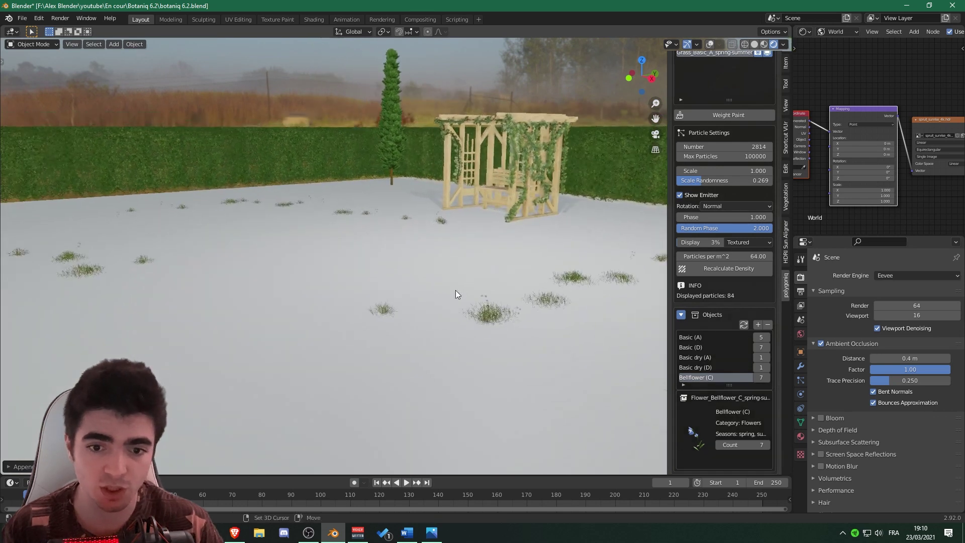
{"action": "scroll", "coordinate": [394, 272], "scroll_direction": "down", "scroll_amount": 3}
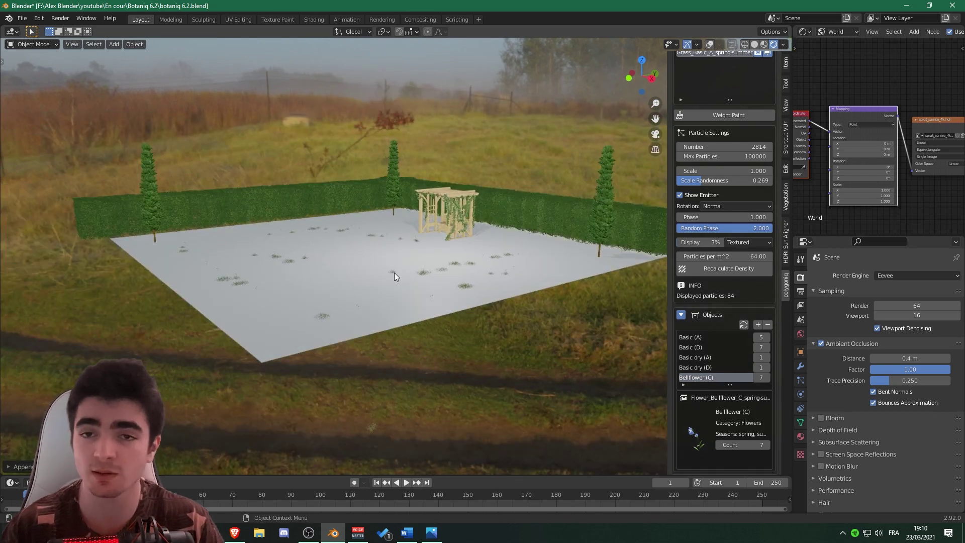
{"action": "scroll", "coordinate": [394, 272], "scroll_direction": "up", "scroll_amount": 3}
{"action": "scroll", "coordinate": [336, 242], "scroll_direction": "up", "scroll_amount": 1}
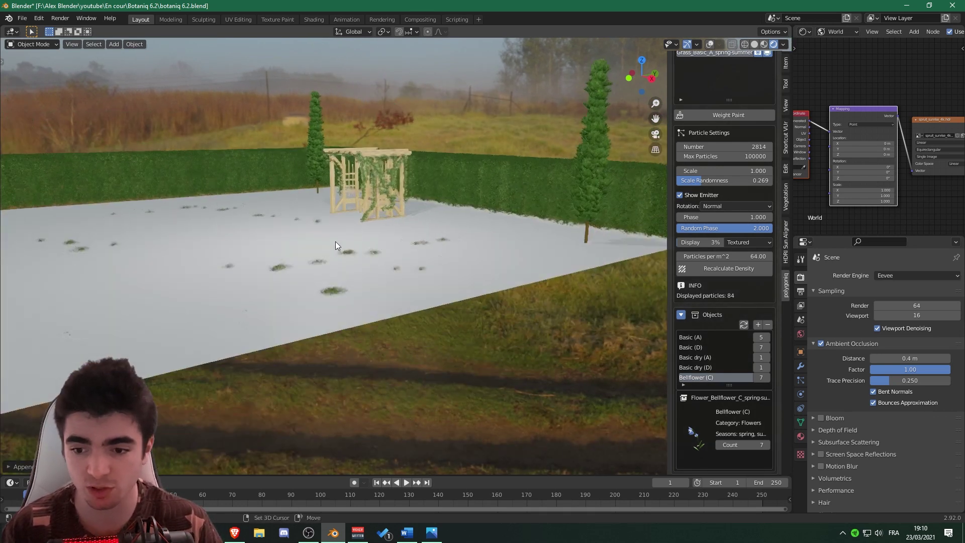
{"action": "scroll", "coordinate": [382, 272], "scroll_direction": "up", "scroll_amount": 2}
{"action": "scroll", "coordinate": [452, 278], "scroll_direction": "up", "scroll_amount": 2}
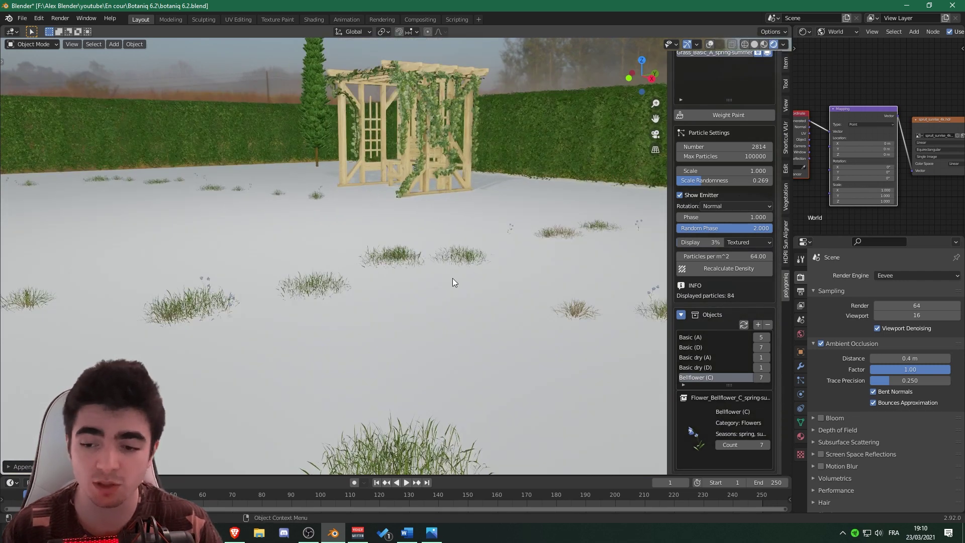
{"action": "left_click_drag", "start_coordinate": [692, 247], "coordinate": [769, 246]}
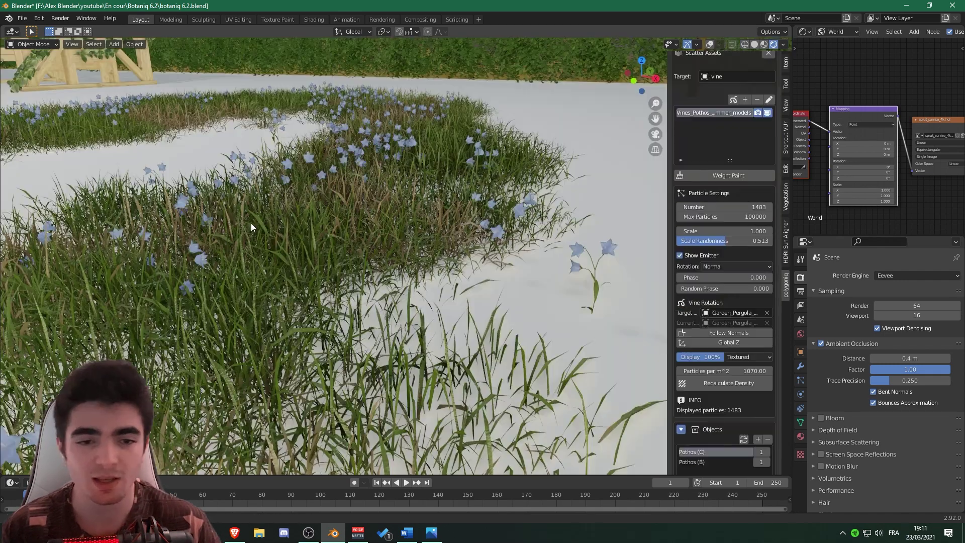
Delete the vine-covered pergola and the leftover vine beside the hedge.
{"action": "scroll", "coordinate": [251, 222], "scroll_direction": "down", "scroll_amount": 4}
{"action": "mouse_move", "coordinate": [381, 291]}
{"action": "middle_mouse_down"}
{"action": "mouse_move", "coordinate": [301, 221]}
{"action": "mouse_move", "coordinate": [282, 248]}
{"action": "middle_mouse_up"}
{"action": "scroll", "coordinate": [284, 250], "scroll_direction": "up", "scroll_amount": 2}
{"action": "middle_click_drag", "start_coordinate": [360, 238], "coordinate": [404, 260]}
{"action": "scroll", "coordinate": [407, 271], "scroll_direction": "up", "scroll_amount": 2}
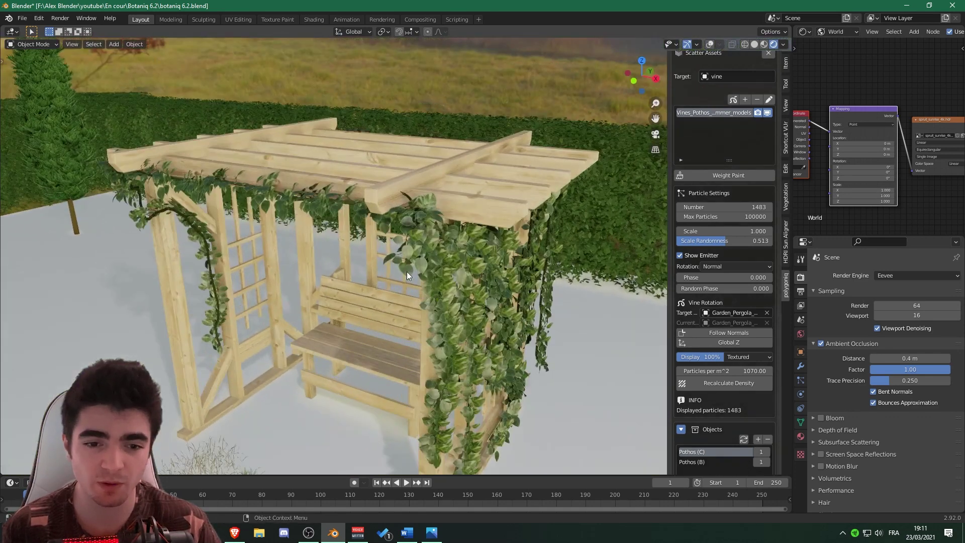
{"action": "scroll", "coordinate": [323, 229], "scroll_direction": "up", "scroll_amount": 2}
{"action": "mouse_move", "coordinate": [457, 218]}
{"action": "middle_mouse_down"}
{"action": "mouse_move", "coordinate": [390, 205]}
{"action": "mouse_move", "coordinate": [406, 184]}
{"action": "mouse_move", "coordinate": [444, 221]}
{"action": "middle_mouse_up"}
{"action": "scroll", "coordinate": [462, 259], "scroll_direction": "down", "scroll_amount": 3}
{"action": "scroll", "coordinate": [468, 266], "scroll_direction": "down", "scroll_amount": 3}
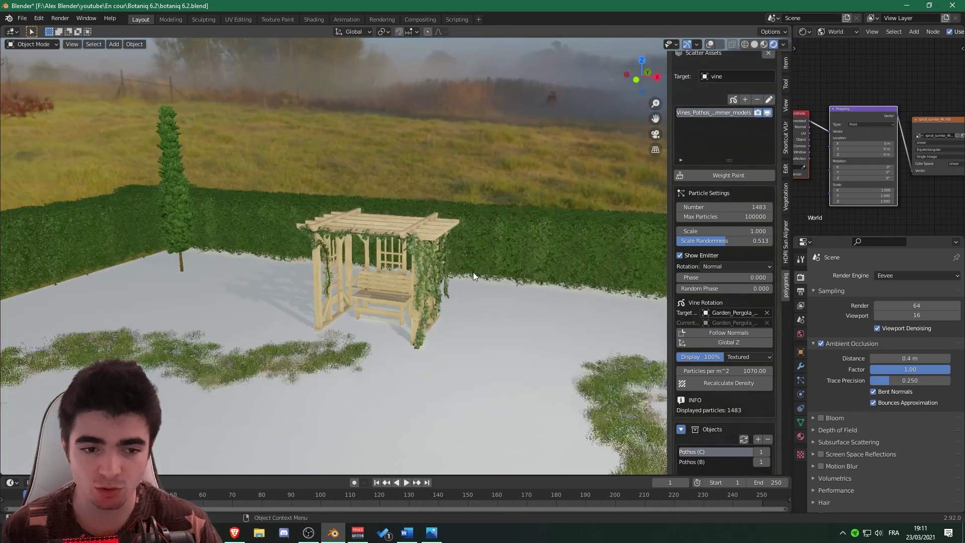
{"action": "mouse_move", "coordinate": [474, 272]}
{"action": "middle_mouse_down"}
{"action": "mouse_move", "coordinate": [388, 268]}
{"action": "mouse_move", "coordinate": [301, 211]}
{"action": "middle_mouse_up"}
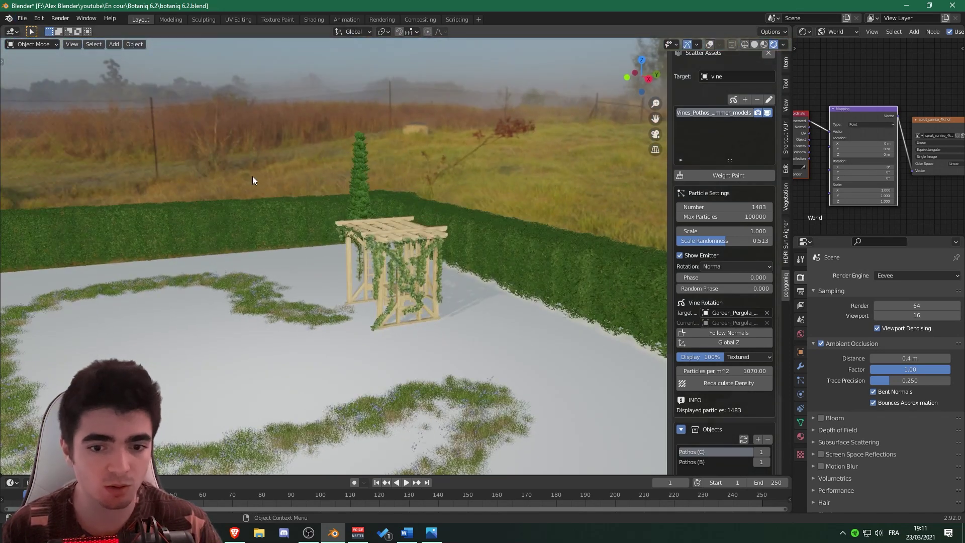
{"action": "middle_click_drag", "start_coordinate": [252, 175], "coordinate": [363, 236]}
{"action": "scroll", "coordinate": [362, 236], "scroll_direction": "up", "scroll_amount": 3}
{"action": "left_click", "coordinate": [406, 197]}
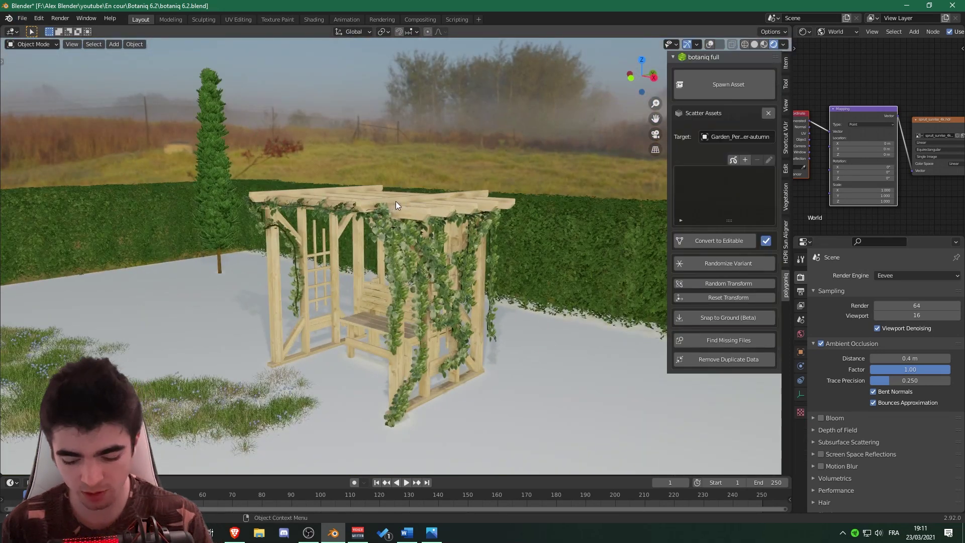
{"action": "key", "text": "Delete"}
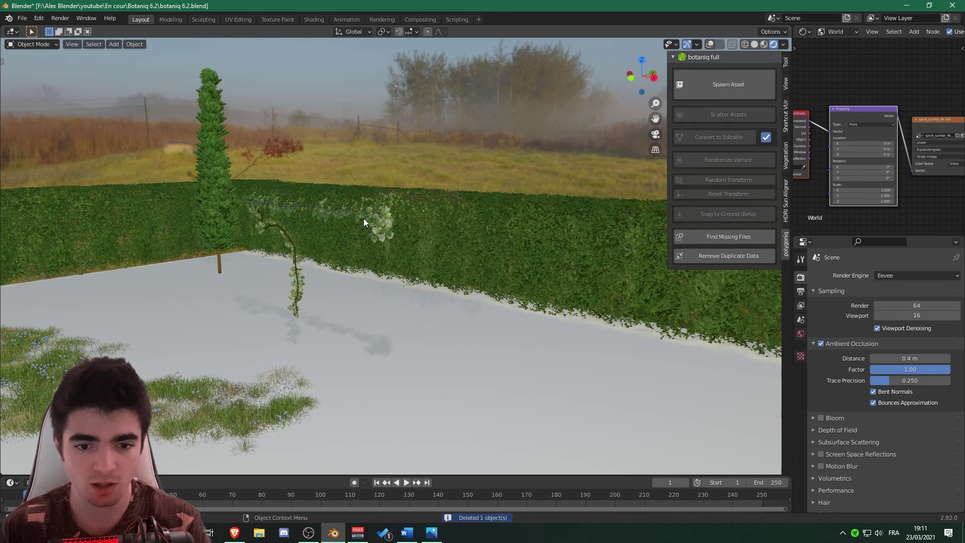
{"action": "left_click", "coordinate": [363, 218]}
{"action": "key", "text": "Delete"}
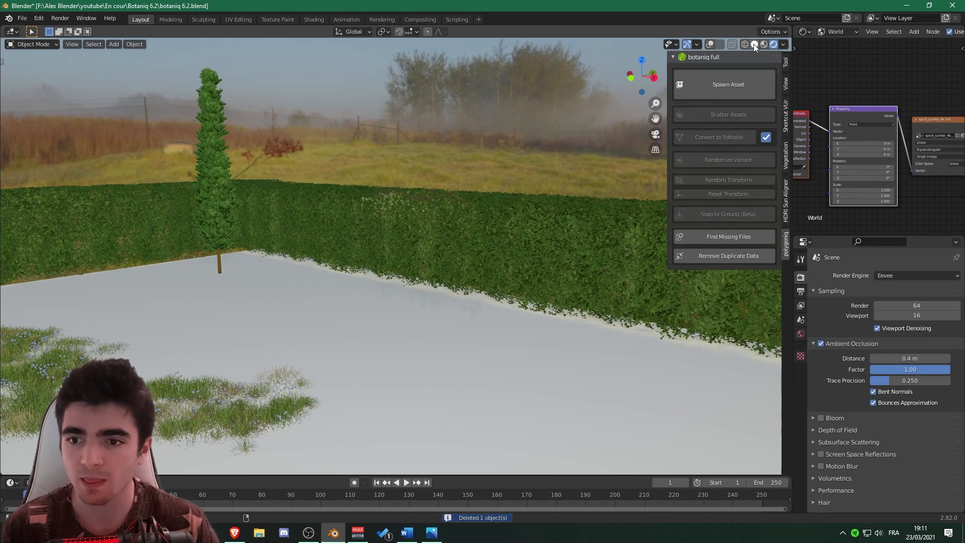
Switch to Solid shading and bring up Botaniq's Spawn Asset category list.
{"action": "left_click", "coordinate": [754, 45]}
{"action": "middle_click_drag", "start_coordinate": [502, 201], "coordinate": [370, 264]}
{"action": "scroll", "coordinate": [503, 276], "scroll_direction": "up", "scroll_amount": 1}
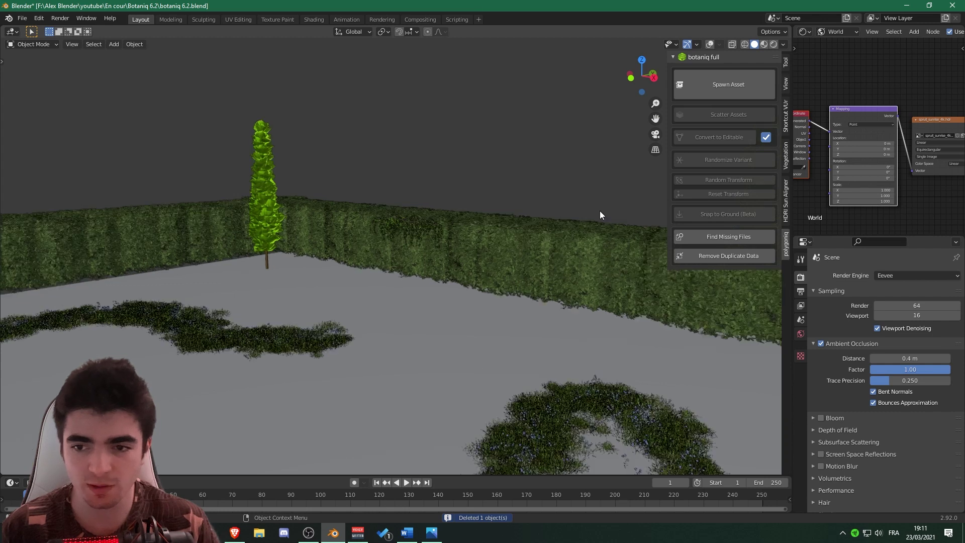
{"action": "scroll", "coordinate": [599, 210], "scroll_direction": "up", "scroll_amount": 1}
{"action": "left_click", "coordinate": [721, 81]}
{"action": "left_click", "coordinate": [704, 122]}
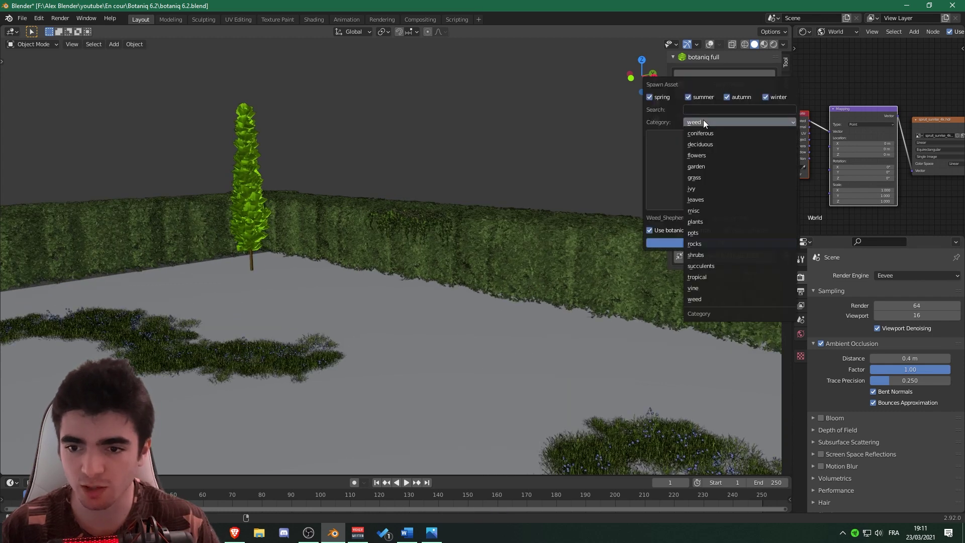
Spawn Botaniq's garden Pergola (A) into the scene.
{"action": "left_click", "coordinate": [705, 167]}
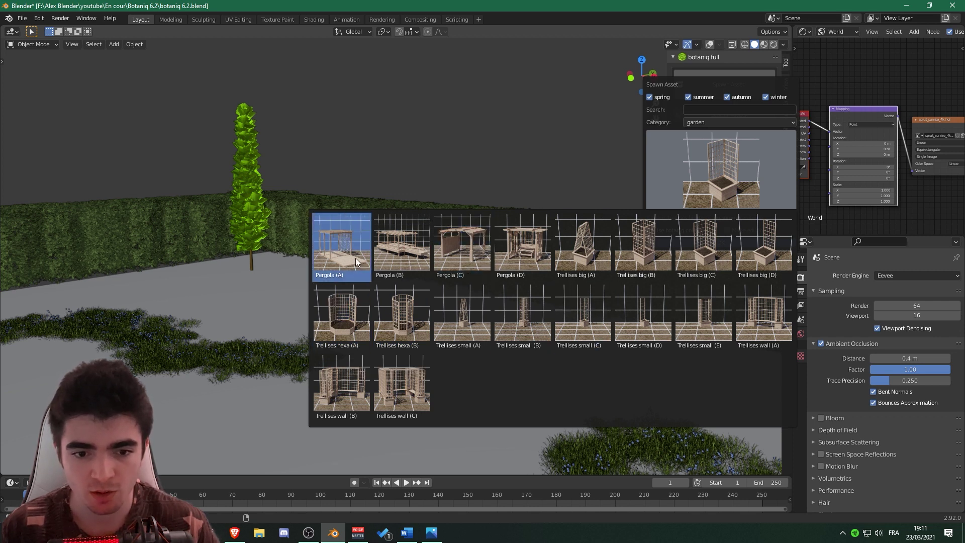
{"action": "left_click", "coordinate": [338, 239]}
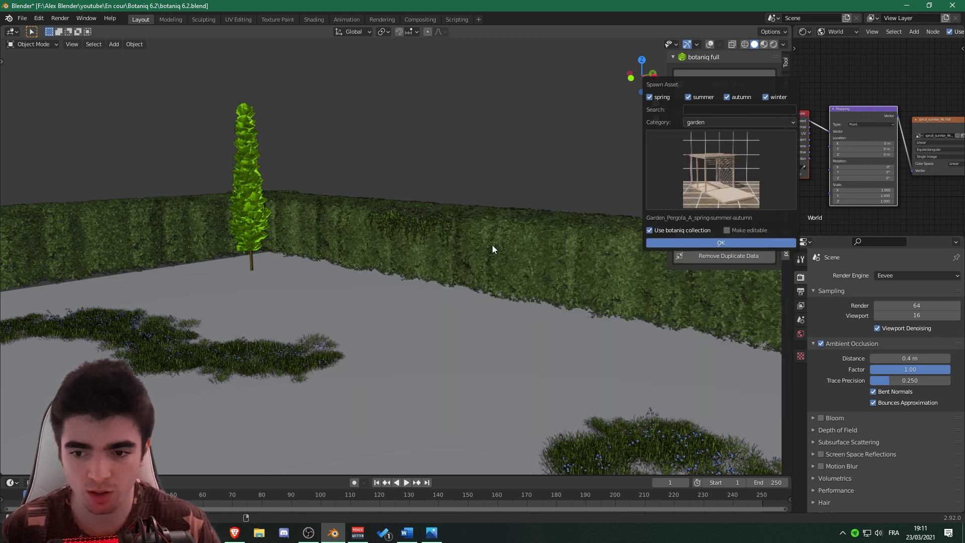
{"action": "left_click", "coordinate": [706, 245]}
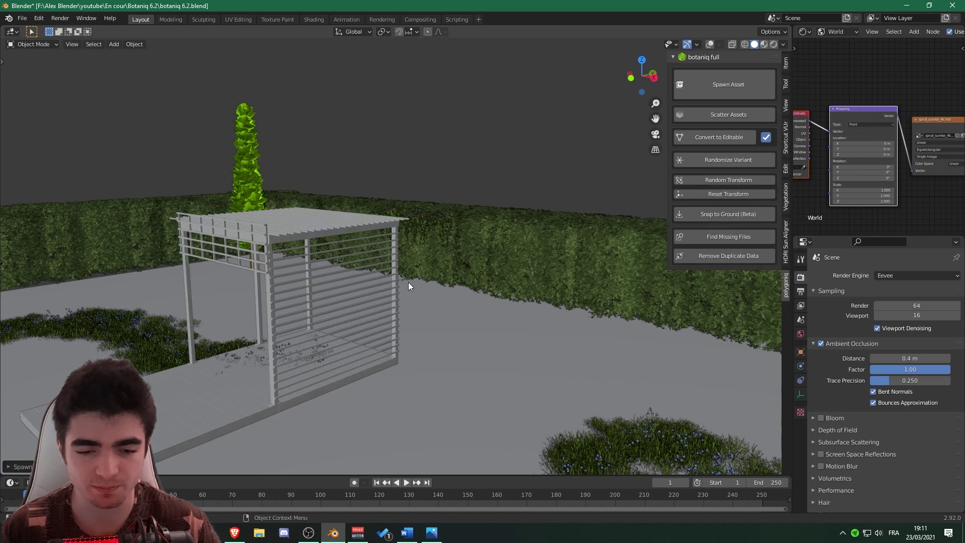
{"action": "mouse_move", "coordinate": [407, 282]}
{"action": "middle_mouse_down"}
{"action": "mouse_move", "coordinate": [340, 293]}
{"action": "mouse_move", "coordinate": [324, 265]}
{"action": "middle_mouse_up"}
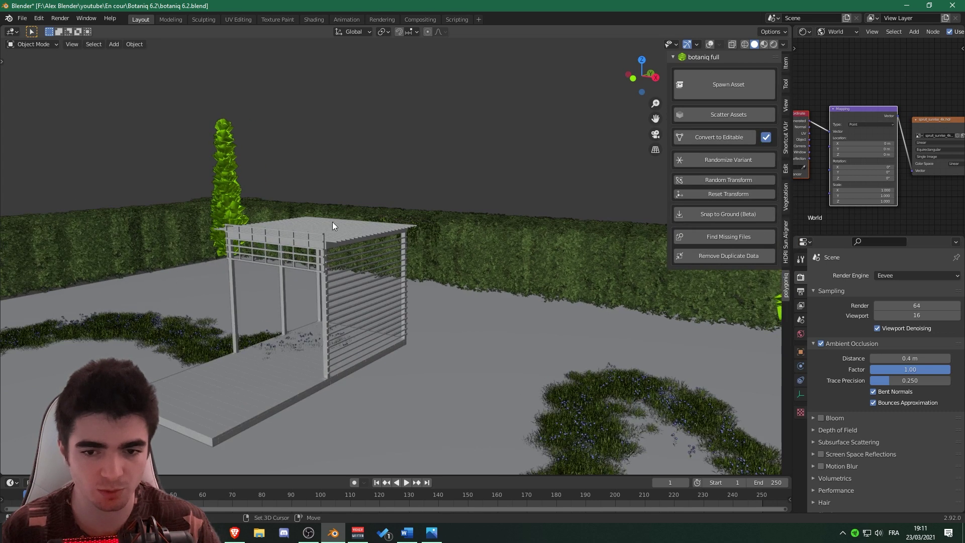
{"action": "middle_click_drag", "start_coordinate": [332, 221], "coordinate": [392, 211]}
Turn overlays back on and move the pergola to a new spot on the ground.
{"action": "left_click", "coordinate": [709, 44]}
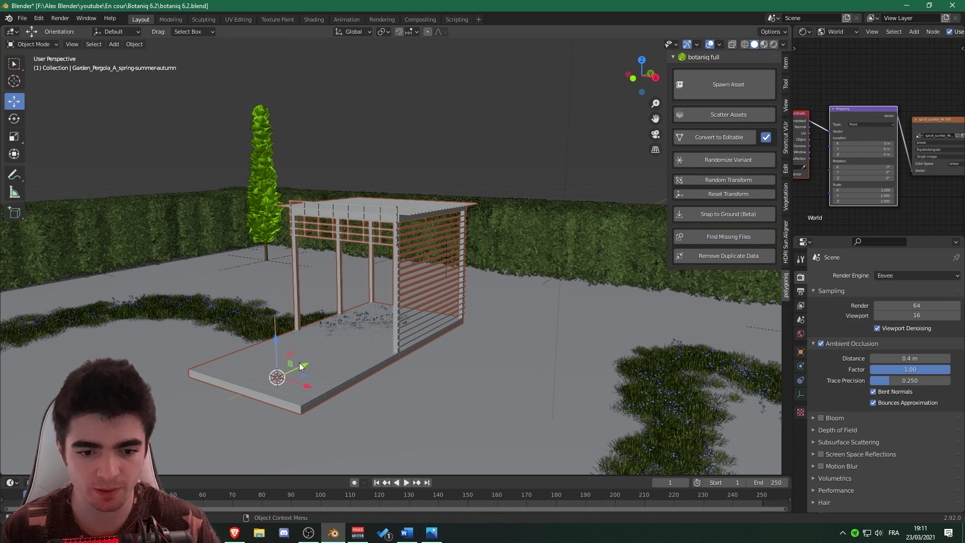
{"action": "mouse_move", "coordinate": [300, 362]}
{"action": "left_mouse_down"}
{"action": "mouse_move", "coordinate": [363, 354]}
{"action": "mouse_move", "coordinate": [465, 390]}
{"action": "left_mouse_up"}
{"action": "middle_click_drag", "start_coordinate": [466, 391], "coordinate": [497, 349]}
{"action": "scroll", "coordinate": [453, 339], "scroll_direction": "up", "scroll_amount": 4}
{"action": "scroll", "coordinate": [437, 324], "scroll_direction": "up", "scroll_amount": 2}
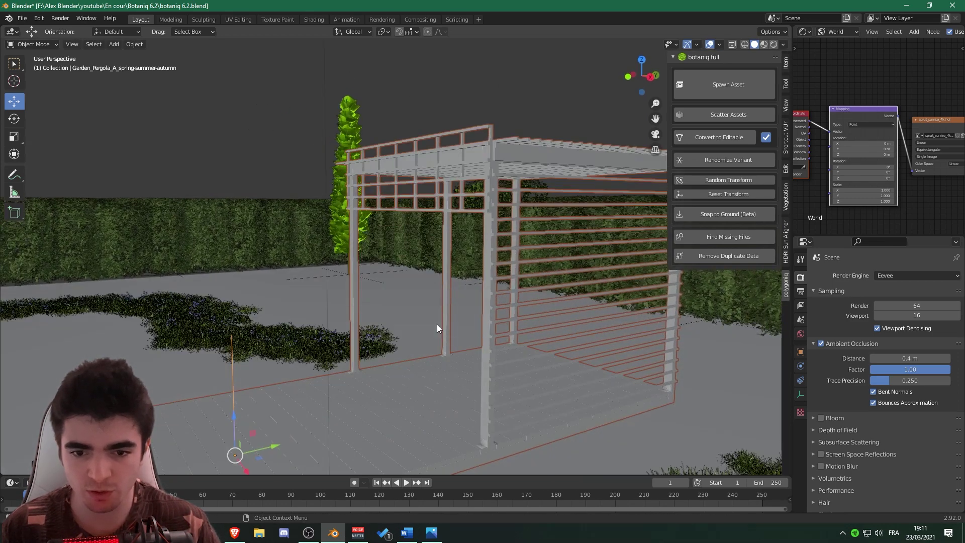
{"action": "mouse_move", "coordinate": [380, 178]}
{"action": "middle_mouse_down"}
{"action": "mouse_move", "coordinate": [447, 215]}
{"action": "mouse_move", "coordinate": [418, 168]}
{"action": "middle_mouse_up"}
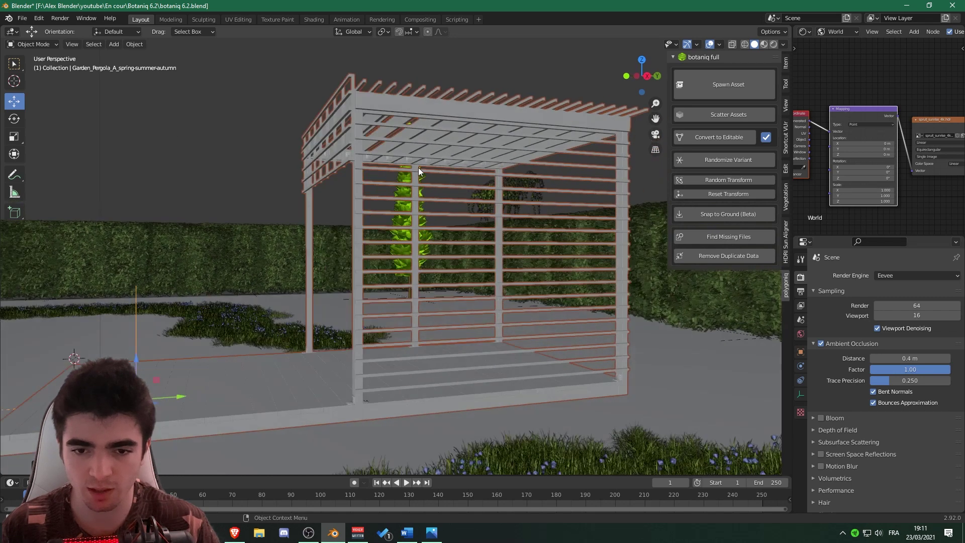
{"action": "middle_click_drag", "start_coordinate": [493, 189], "coordinate": [457, 192]}
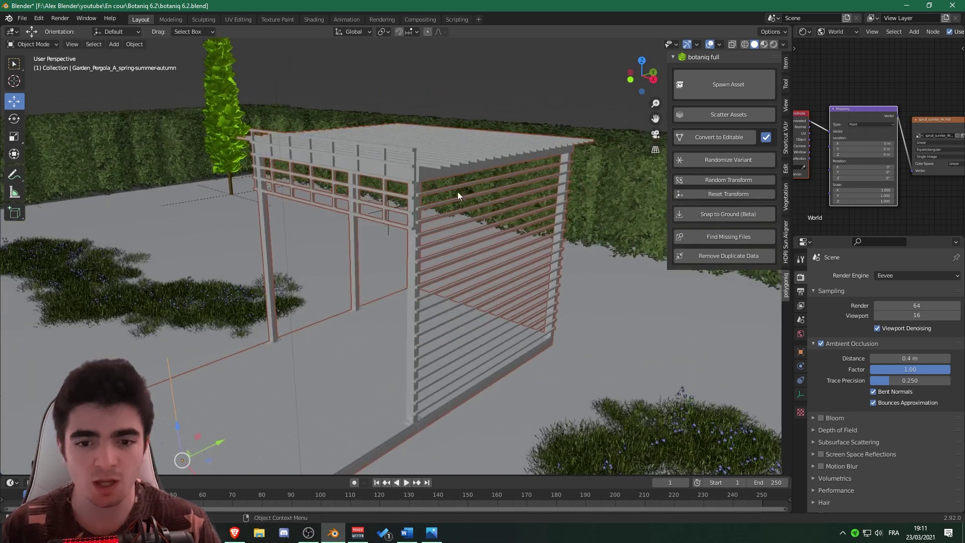
Spawn Botaniq's ivy Tree (C) and place it beside the pergola's front corner.
{"action": "left_click", "coordinate": [713, 79]}
{"action": "left_click", "coordinate": [698, 121]}
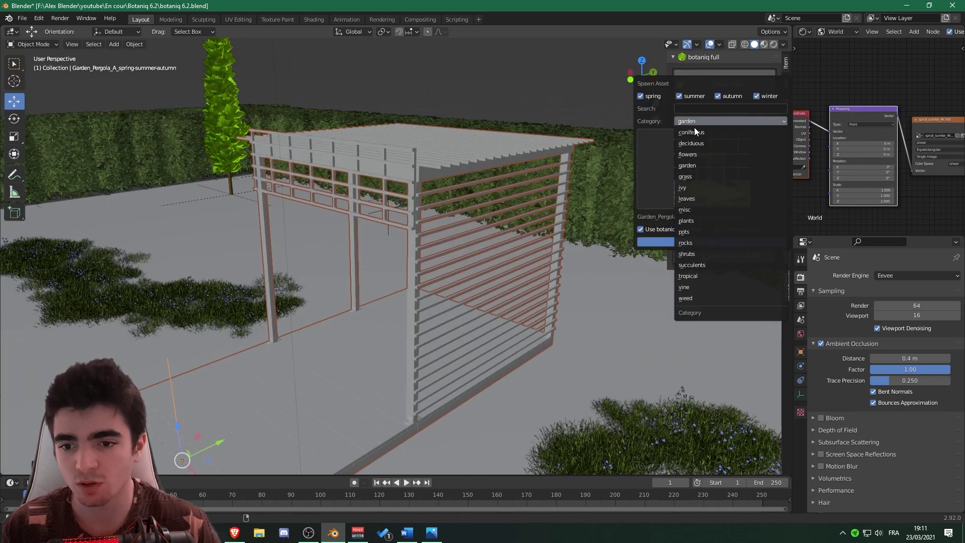
{"action": "left_click", "coordinate": [704, 188]}
{"action": "left_click", "coordinate": [680, 170]}
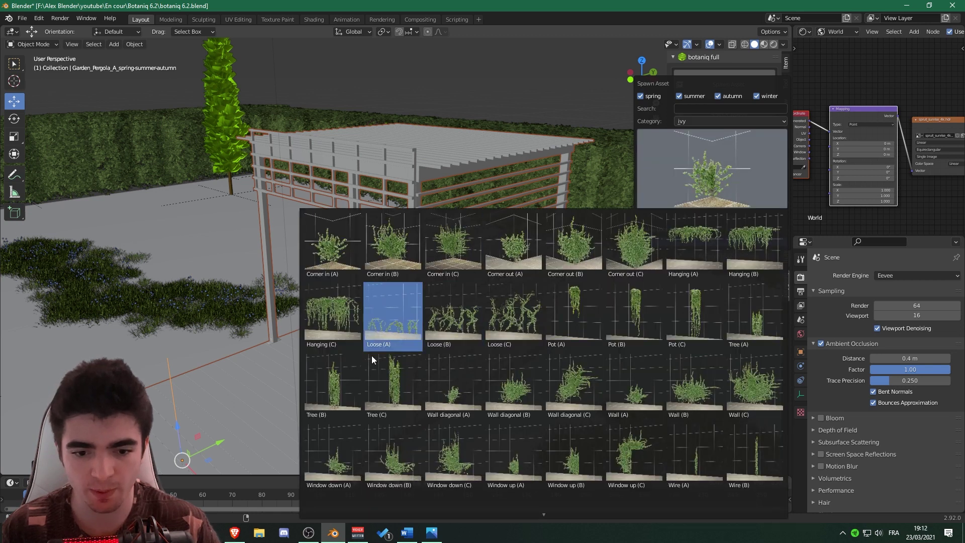
{"action": "left_click", "coordinate": [408, 381]}
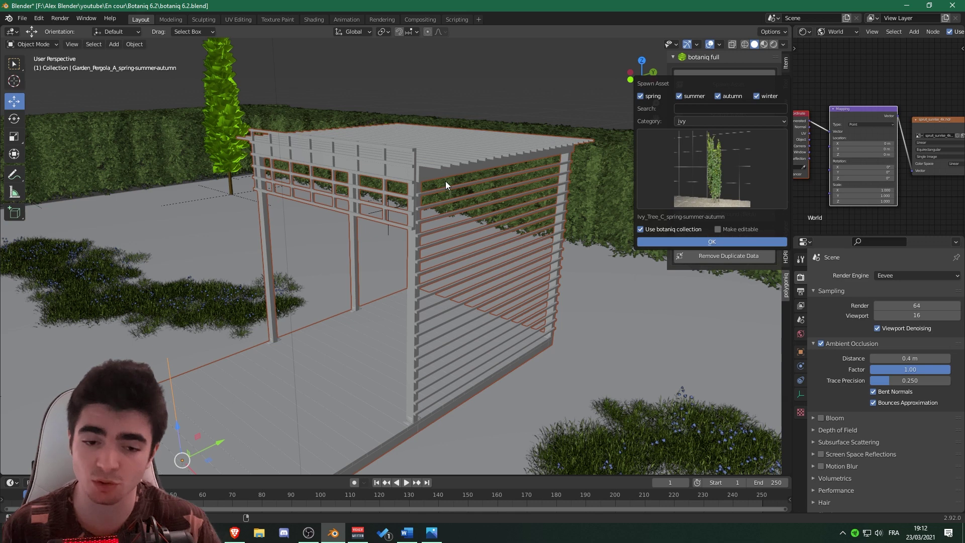
{"action": "key", "text": "Return"}
{"action": "middle_click_drag", "start_coordinate": [445, 201], "coordinate": [239, 228]}
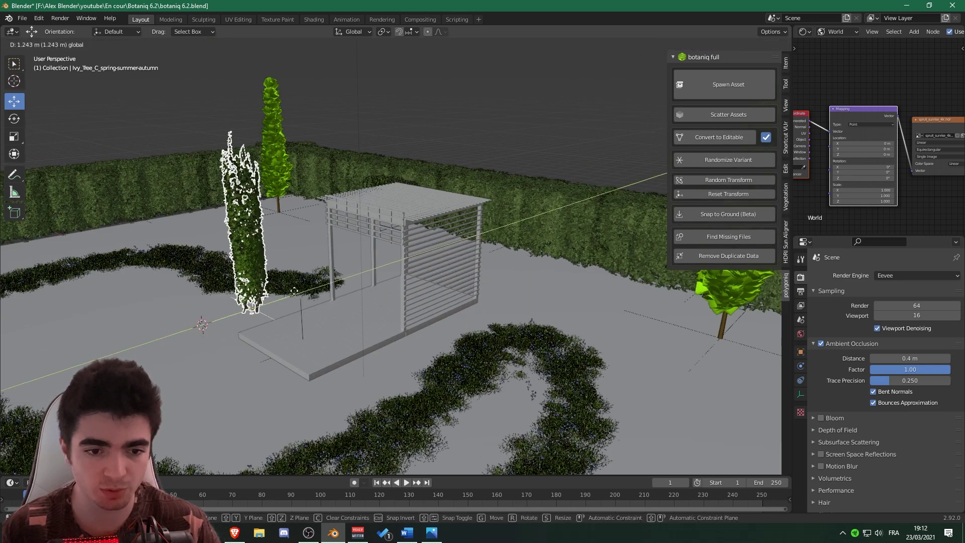
{"action": "mouse_move", "coordinate": [245, 316]}
{"action": "middle_mouse_down"}
{"action": "mouse_move", "coordinate": [430, 208]}
{"action": "mouse_move", "coordinate": [396, 190]}
{"action": "mouse_move", "coordinate": [184, 170]}
{"action": "middle_mouse_up"}
Select the pergola, start Botaniq vine drawing on it, and choose Pothos (B).
{"action": "left_click", "coordinate": [396, 190]}
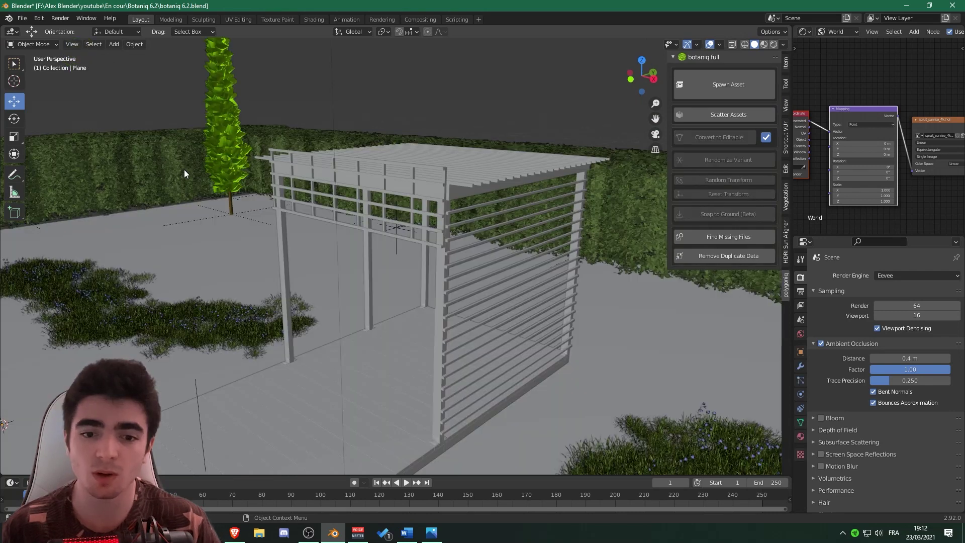
{"action": "left_click", "coordinate": [436, 184]}
{"action": "left_click", "coordinate": [712, 115]}
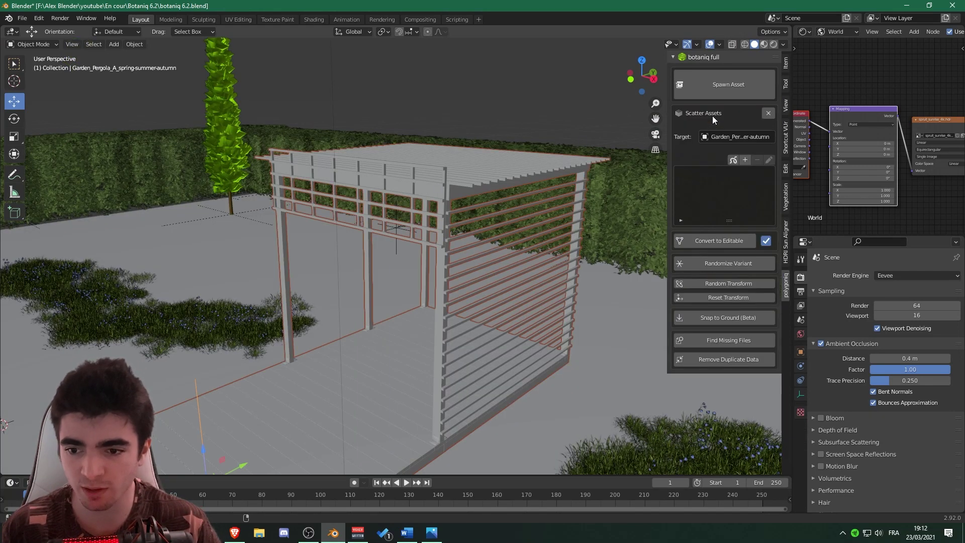
{"action": "left_click", "coordinate": [736, 159]}
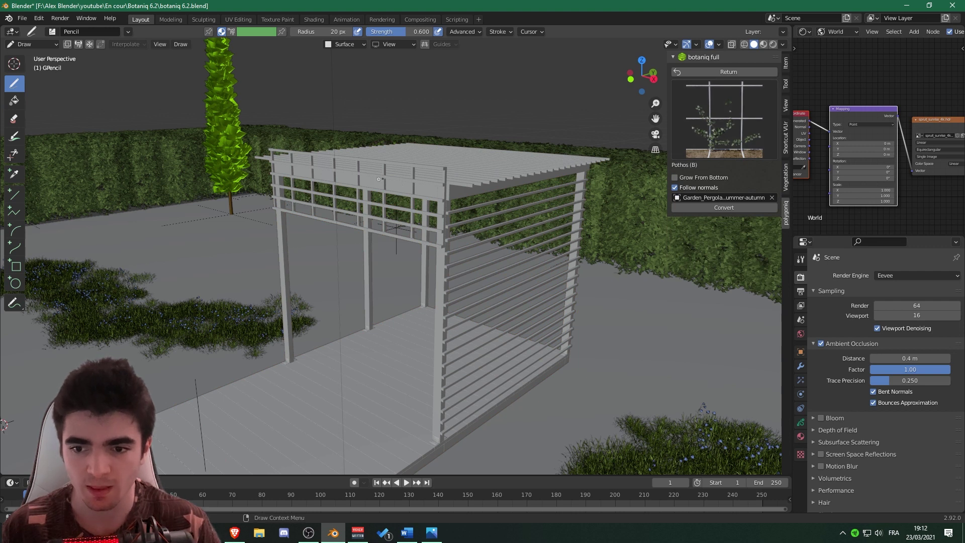
{"action": "mouse_move", "coordinate": [378, 179]}
{"action": "middle_mouse_down"}
{"action": "mouse_move", "coordinate": [389, 177]}
{"action": "mouse_move", "coordinate": [254, 133]}
{"action": "middle_mouse_up"}
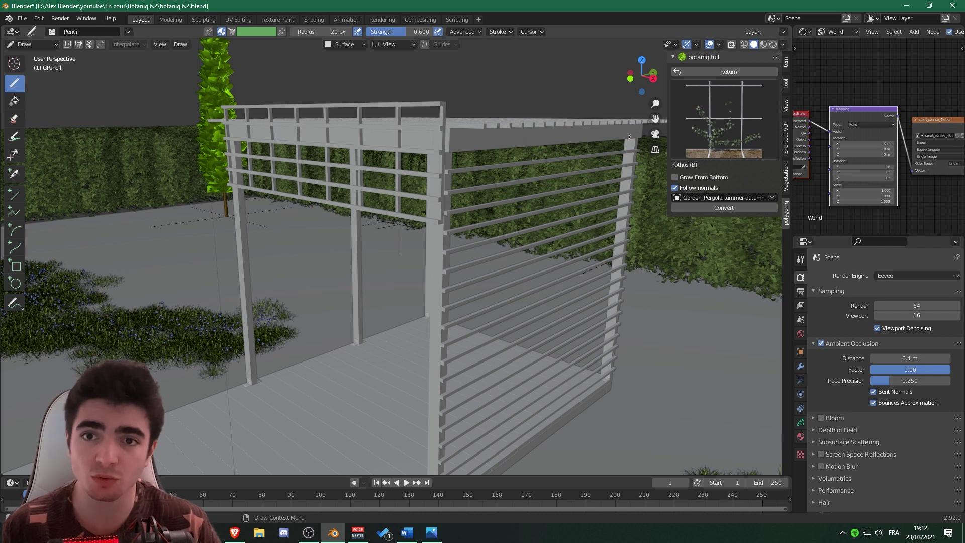
{"action": "left_click", "coordinate": [748, 118]}
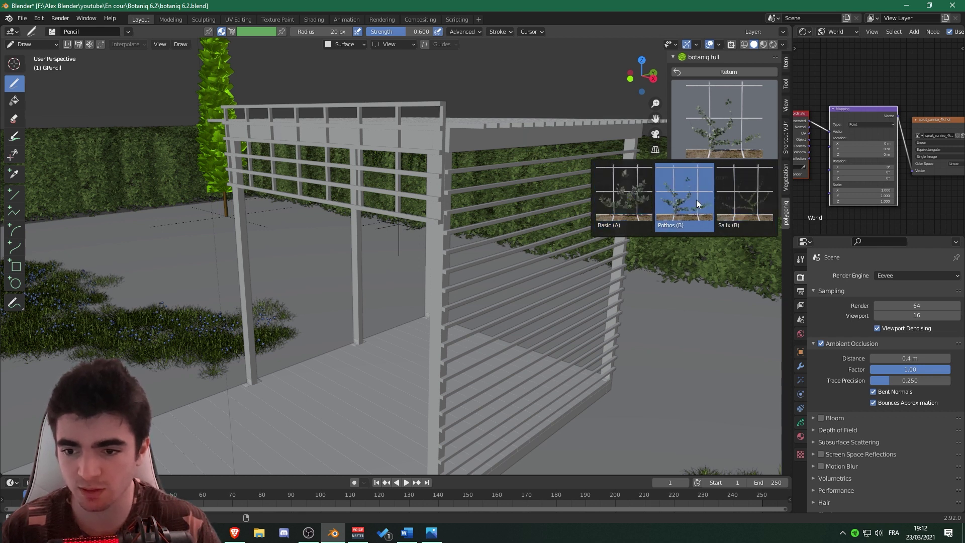
{"action": "left_click", "coordinate": [681, 195]}
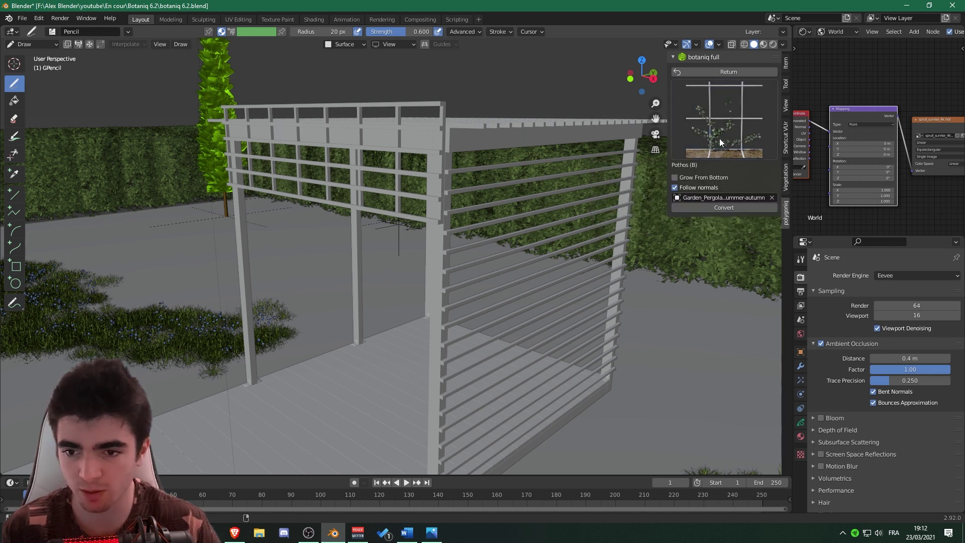
Draw a first vine guide stroke along the pergola's top beam.
{"action": "mouse_move", "coordinate": [256, 134]}
{"action": "middle_mouse_down"}
{"action": "mouse_move", "coordinate": [264, 184]}
{"action": "mouse_move", "coordinate": [194, 148]}
{"action": "middle_mouse_up"}
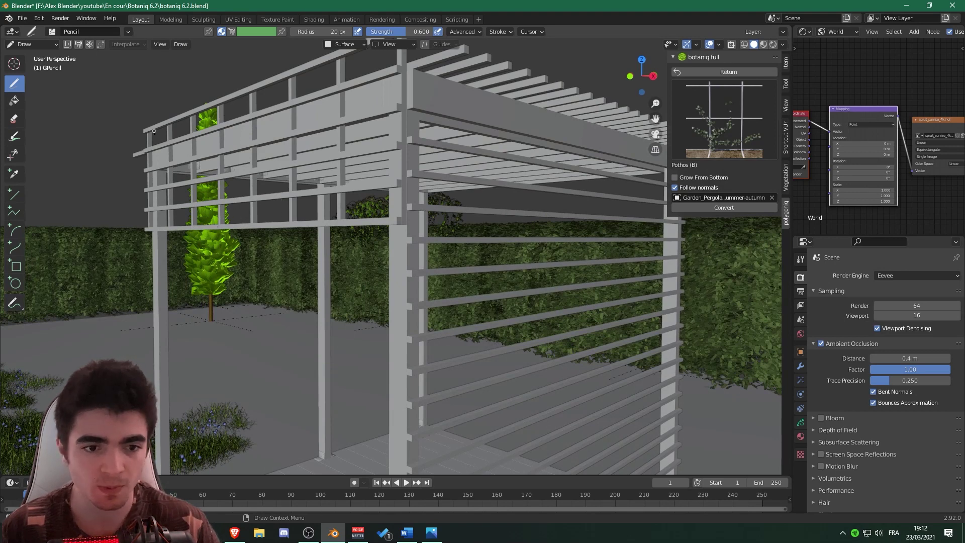
{"action": "left_click_drag", "start_coordinate": [154, 154], "coordinate": [163, 156]}
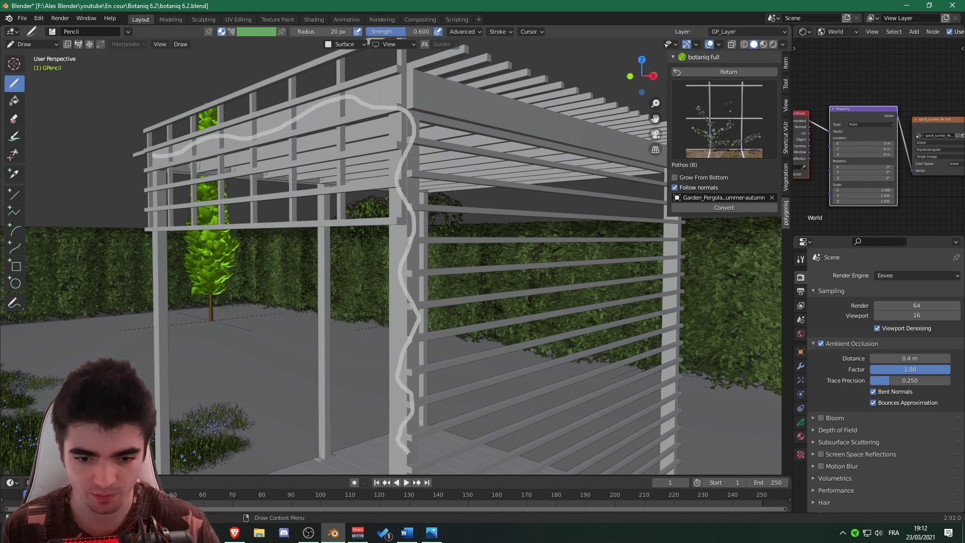
{"action": "scroll", "coordinate": [537, 209], "scroll_direction": "down", "scroll_amount": 2}
{"action": "scroll", "coordinate": [537, 209], "scroll_direction": "down", "scroll_amount": 1}
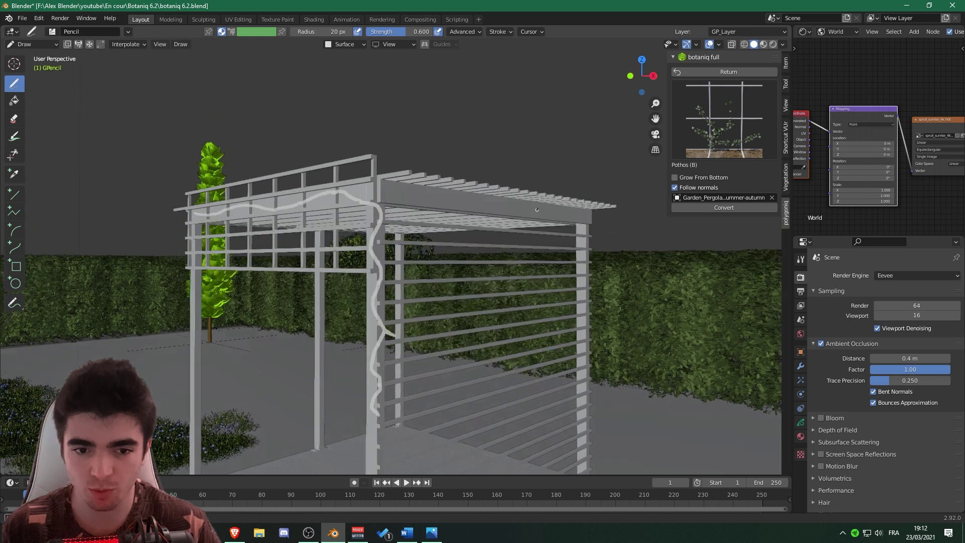
{"action": "middle_click_drag", "start_coordinate": [537, 208], "coordinate": [579, 202]}
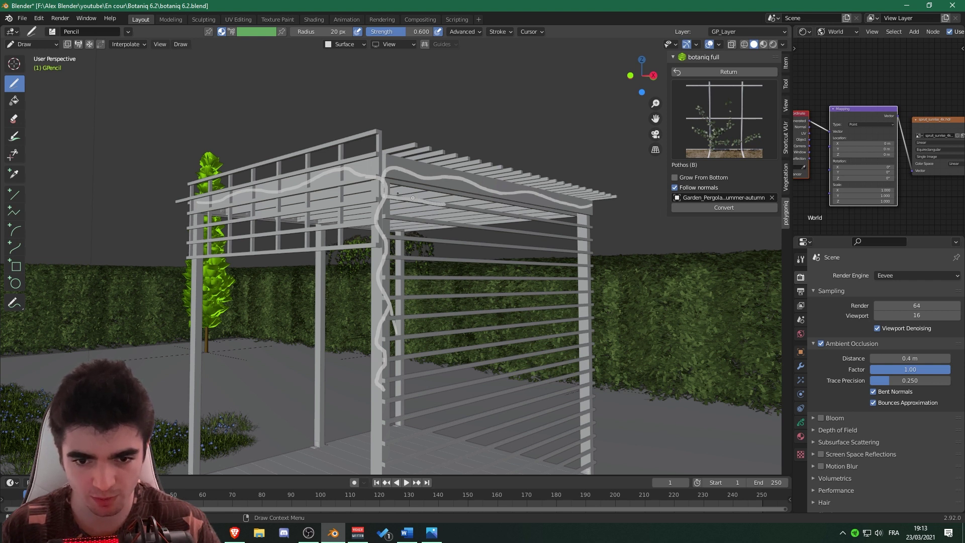
{"action": "mouse_move", "coordinate": [412, 197]}
{"action": "middle_mouse_down"}
{"action": "mouse_move", "coordinate": [360, 197]}
{"action": "mouse_move", "coordinate": [365, 291]}
{"action": "mouse_move", "coordinate": [276, 235]}
{"action": "mouse_move", "coordinate": [314, 217]}
{"action": "mouse_move", "coordinate": [316, 193]}
{"action": "middle_mouse_up"}
{"action": "scroll", "coordinate": [360, 197], "scroll_direction": "up", "scroll_amount": 3}
Undo that stroke and redraw the path along the top beam and down the front post.
{"action": "key", "text": "ctrl+z"}
{"action": "key", "text": "ctrl+z"}
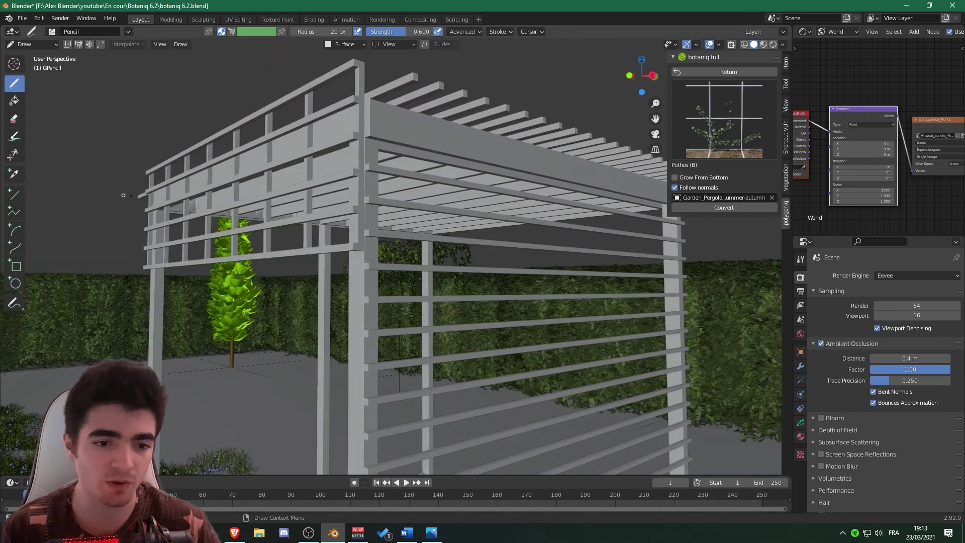
{"action": "left_click_drag", "start_coordinate": [154, 190], "coordinate": [195, 183]}
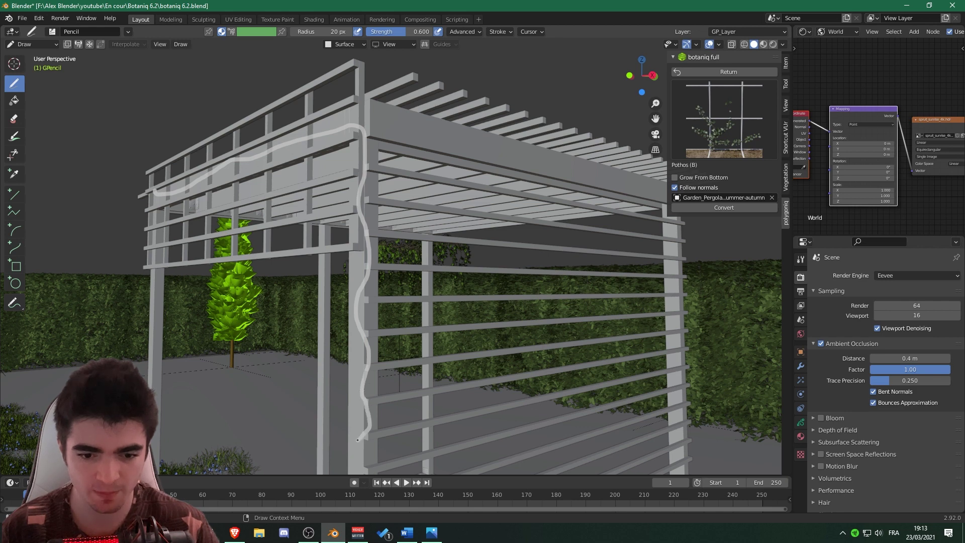
{"action": "scroll", "coordinate": [357, 440], "scroll_direction": "down", "scroll_amount": 4}
{"action": "mouse_move", "coordinate": [357, 440]}
{"action": "middle_mouse_down"}
{"action": "mouse_move", "coordinate": [467, 212]}
{"action": "mouse_move", "coordinate": [552, 205]}
{"action": "middle_mouse_up"}
{"action": "scroll", "coordinate": [467, 212], "scroll_direction": "up", "scroll_amount": 4}
Convert the drawn path into Pothos (B) vines and inspect them in Rendered shading.
{"action": "left_click", "coordinate": [736, 207]}
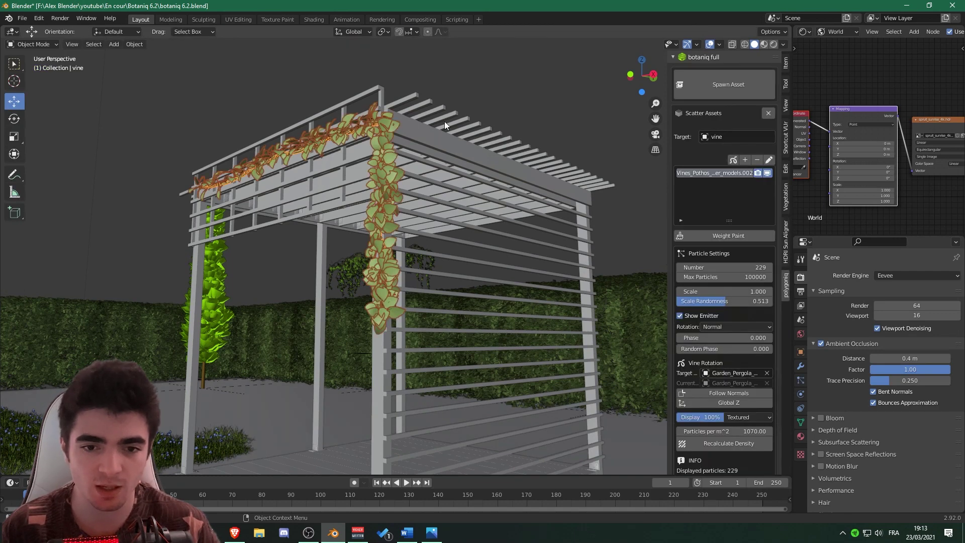
{"action": "mouse_move", "coordinate": [323, 126]}
{"action": "middle_mouse_down"}
{"action": "mouse_move", "coordinate": [295, 136]}
{"action": "mouse_move", "coordinate": [316, 140]}
{"action": "mouse_move", "coordinate": [274, 150]}
{"action": "mouse_move", "coordinate": [256, 112]}
{"action": "middle_mouse_up"}
{"action": "left_click", "coordinate": [426, 167]}
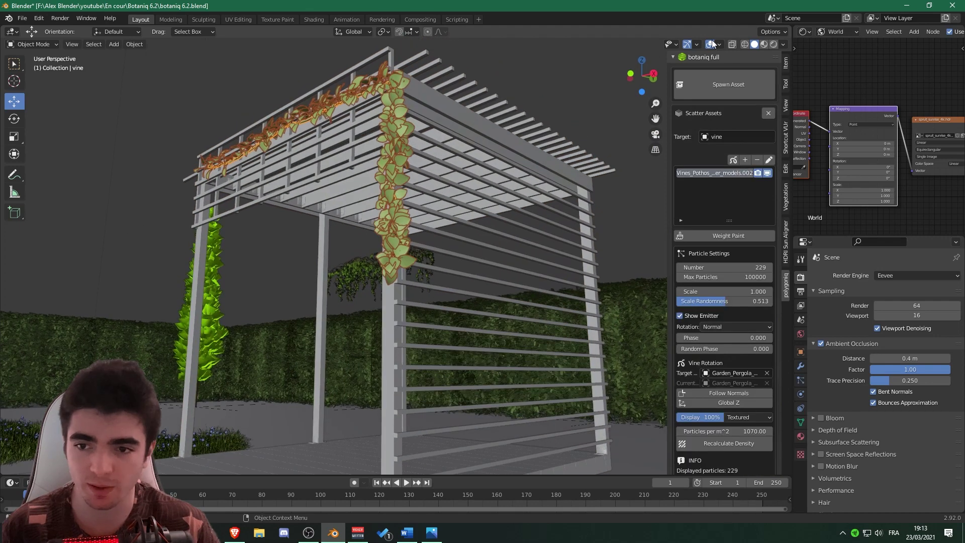
{"action": "left_click", "coordinate": [775, 44]}
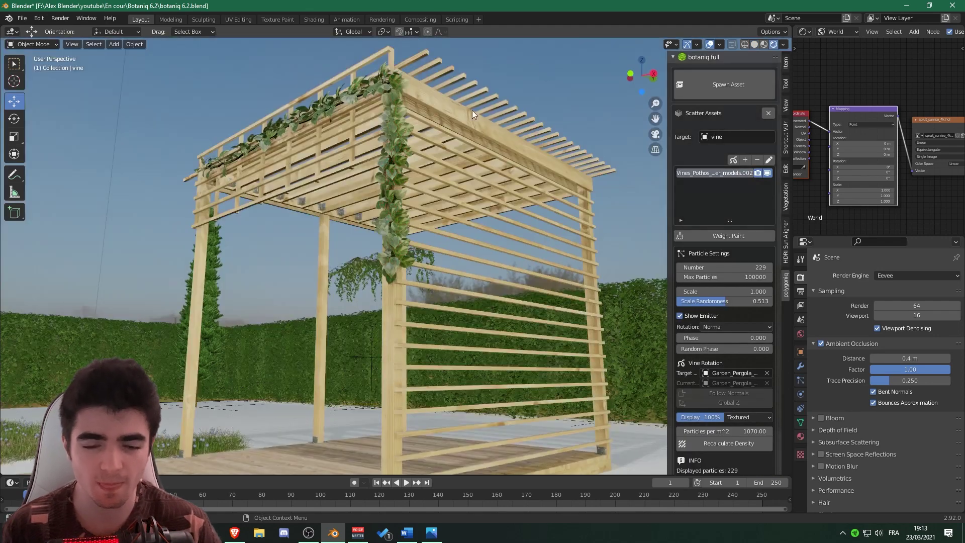
{"action": "scroll", "coordinate": [438, 144], "scroll_direction": "up", "scroll_amount": 3}
{"action": "mouse_move", "coordinate": [439, 143]}
{"action": "middle_mouse_down"}
{"action": "mouse_move", "coordinate": [433, 170]}
{"action": "mouse_move", "coordinate": [404, 163]}
{"action": "mouse_move", "coordinate": [440, 164]}
{"action": "mouse_move", "coordinate": [385, 167]}
{"action": "mouse_move", "coordinate": [338, 191]}
{"action": "mouse_move", "coordinate": [249, 139]}
{"action": "mouse_move", "coordinate": [323, 186]}
{"action": "mouse_move", "coordinate": [288, 188]}
{"action": "mouse_move", "coordinate": [401, 183]}
{"action": "mouse_move", "coordinate": [356, 203]}
{"action": "mouse_move", "coordinate": [334, 189]}
{"action": "mouse_move", "coordinate": [236, 201]}
{"action": "mouse_move", "coordinate": [310, 223]}
{"action": "mouse_move", "coordinate": [379, 223]}
{"action": "mouse_move", "coordinate": [405, 284]}
{"action": "middle_mouse_up"}
{"action": "scroll", "coordinate": [435, 165], "scroll_direction": "down", "scroll_amount": 5}
{"action": "scroll", "coordinate": [249, 139], "scroll_direction": "up", "scroll_amount": 5}
{"action": "scroll", "coordinate": [404, 284], "scroll_direction": "down", "scroll_amount": 8}
Select the Ivy_Hanging_A object and orbit to a high overview of the garden.
{"action": "left_click", "coordinate": [523, 305]}
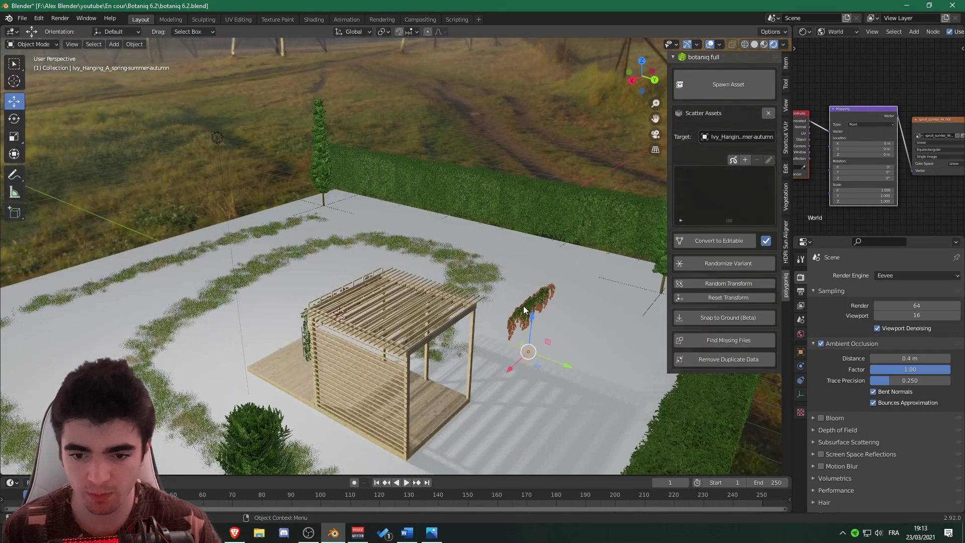
{"action": "scroll", "coordinate": [489, 302], "scroll_direction": "up", "scroll_amount": 2}
{"action": "scroll", "coordinate": [488, 302], "scroll_direction": "up", "scroll_amount": 5}
{"action": "mouse_move", "coordinate": [489, 302]}
{"action": "middle_mouse_down"}
{"action": "mouse_move", "coordinate": [319, 201]}
{"action": "mouse_move", "coordinate": [405, 280]}
{"action": "mouse_move", "coordinate": [411, 349]}
{"action": "middle_mouse_up"}
{"action": "scroll", "coordinate": [369, 251], "scroll_direction": "down", "scroll_amount": 5}
{"action": "left_click_drag", "start_coordinate": [411, 348], "coordinate": [219, 352]}
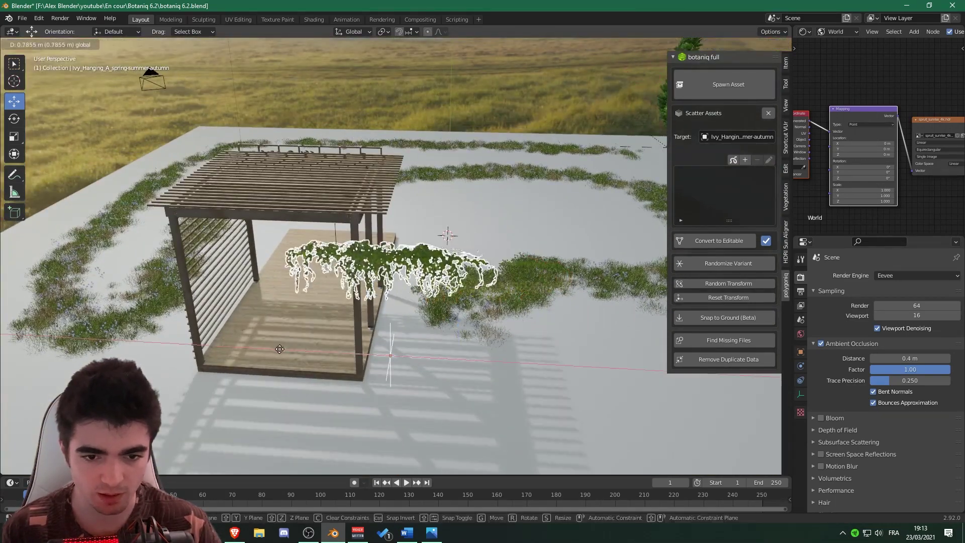
Slide the ivy along Y under the pergola's front beam, then select the pergola.
{"action": "key", "text": "g"}
{"action": "key", "text": "y"}
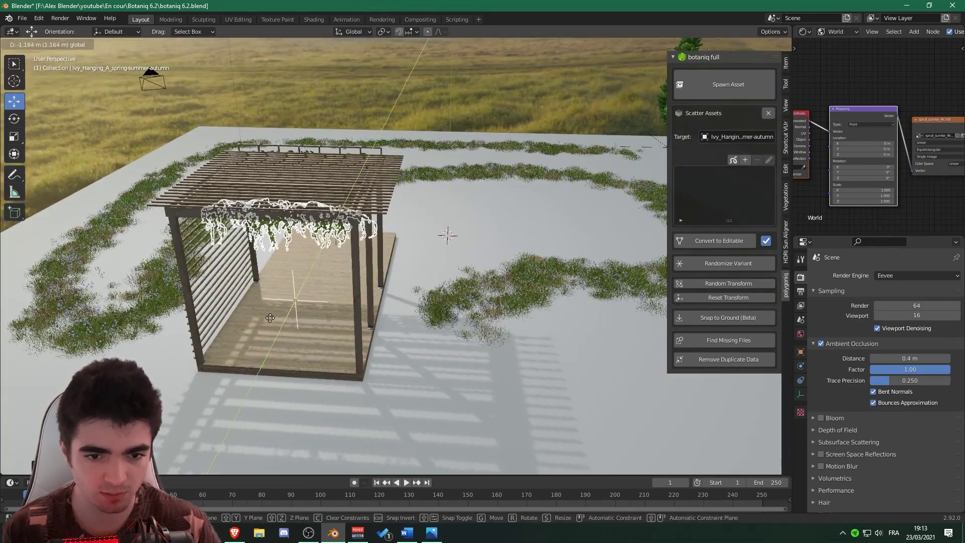
{"action": "left_click", "coordinate": [267, 324]}
{"action": "left_click", "coordinate": [285, 329]}
{"action": "scroll", "coordinate": [473, 307], "scroll_direction": "up", "scroll_amount": 3}
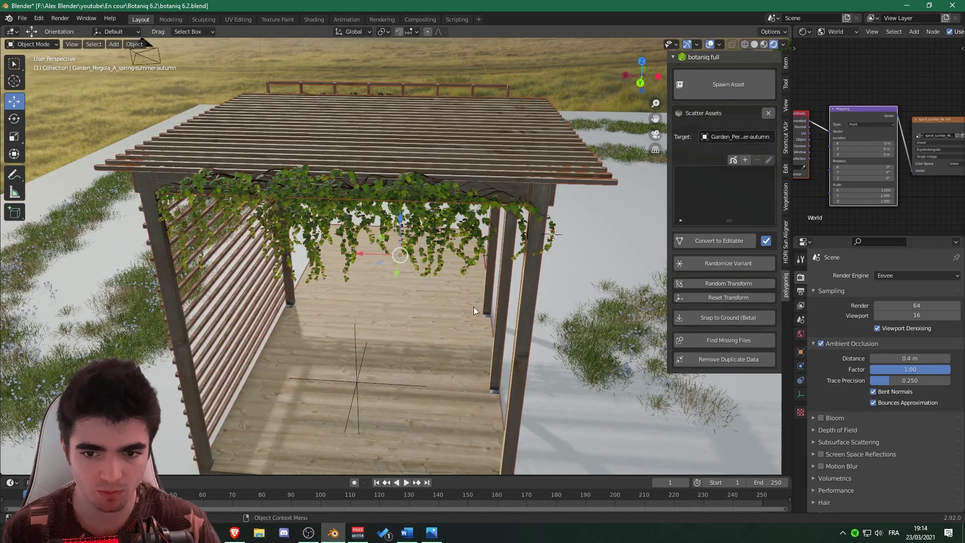
{"action": "mouse_move", "coordinate": [473, 306]}
{"action": "middle_mouse_down"}
{"action": "mouse_move", "coordinate": [362, 271]}
{"action": "mouse_move", "coordinate": [308, 282]}
{"action": "middle_mouse_up"}
{"action": "scroll", "coordinate": [361, 276], "scroll_direction": "up", "scroll_amount": 3}
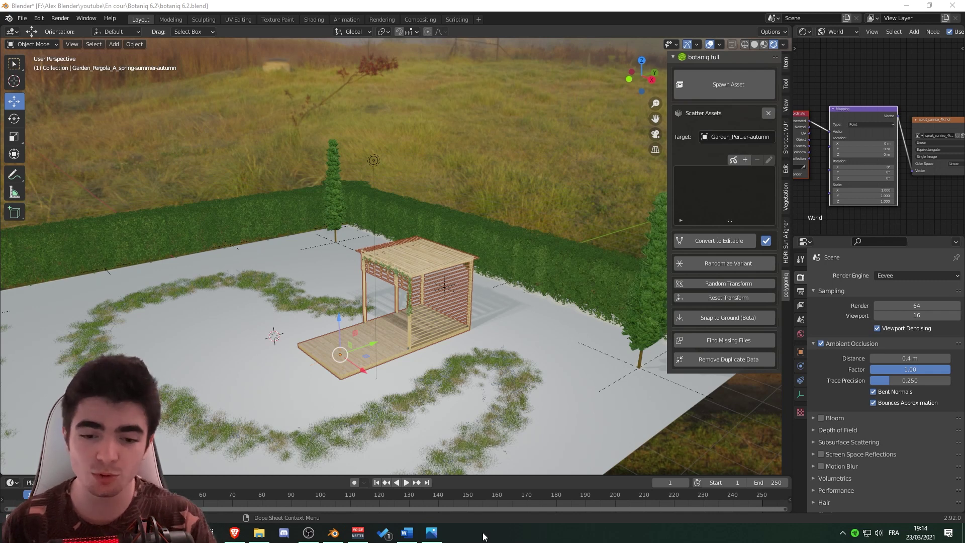
Review England_Garden_Render_2.jpg and gras_and_flowers.jpg in Photos, then close the viewer.
{"action": "left_click", "coordinate": [431, 534]}
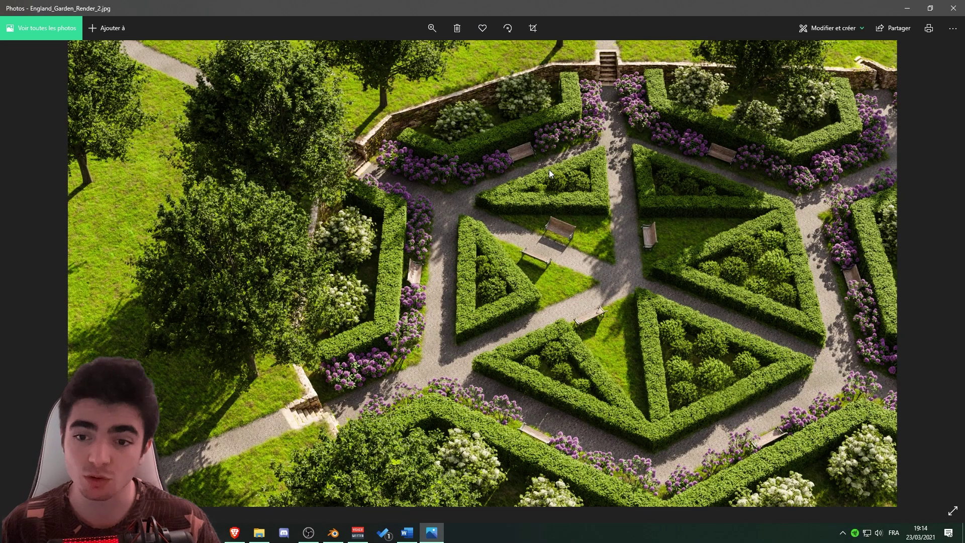
{"action": "scroll", "coordinate": [426, 303], "scroll_direction": "up", "scroll_amount": 3, "text": "ctrl"}
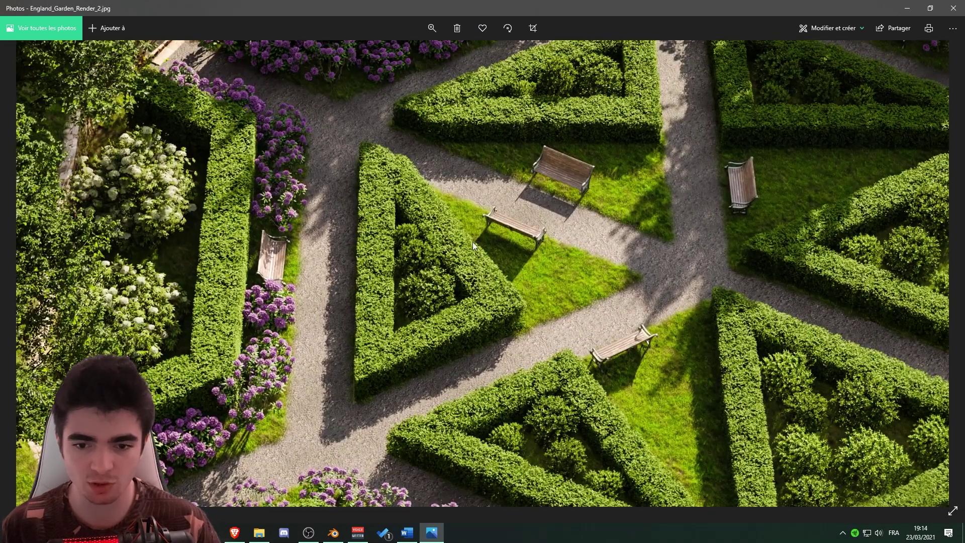
{"action": "scroll", "coordinate": [531, 243], "scroll_direction": "down", "scroll_amount": 3, "text": "ctrl"}
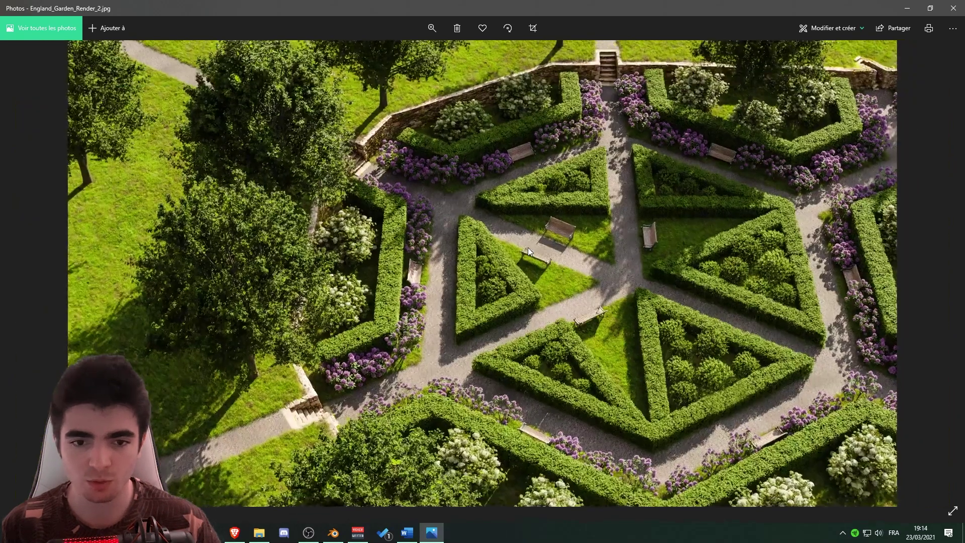
{"action": "left_click", "coordinate": [939, 274]}
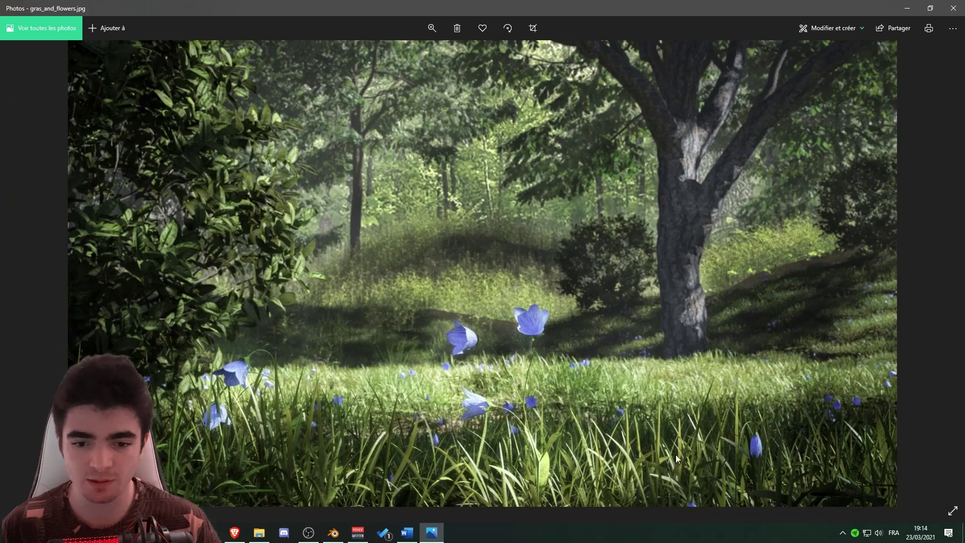
{"action": "scroll", "coordinate": [506, 421], "scroll_direction": "up", "scroll_amount": 2, "text": "ctrl"}
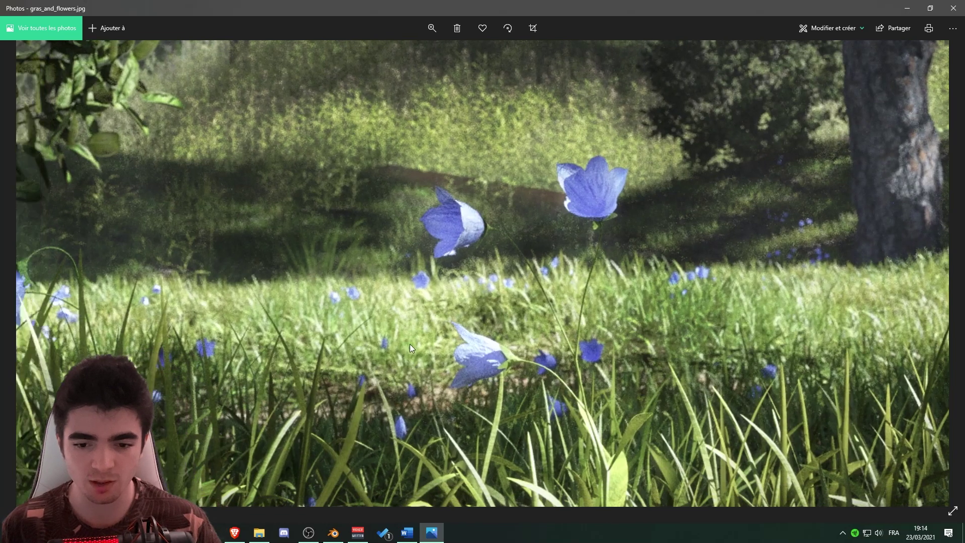
{"action": "left_click_drag", "start_coordinate": [409, 344], "coordinate": [502, 220]}
{"action": "scroll", "coordinate": [492, 191], "scroll_direction": "down", "scroll_amount": 3, "text": "ctrl"}
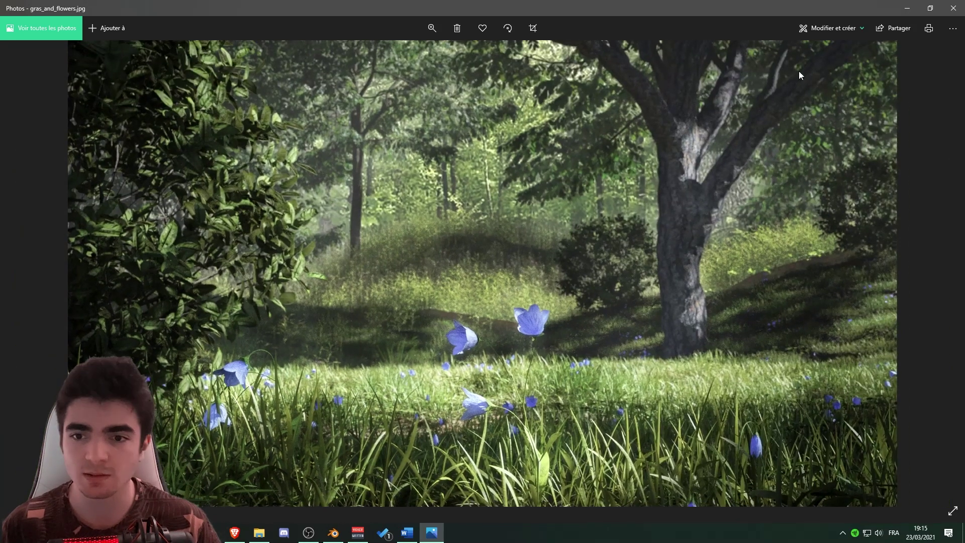
{"action": "left_click", "coordinate": [953, 9]}
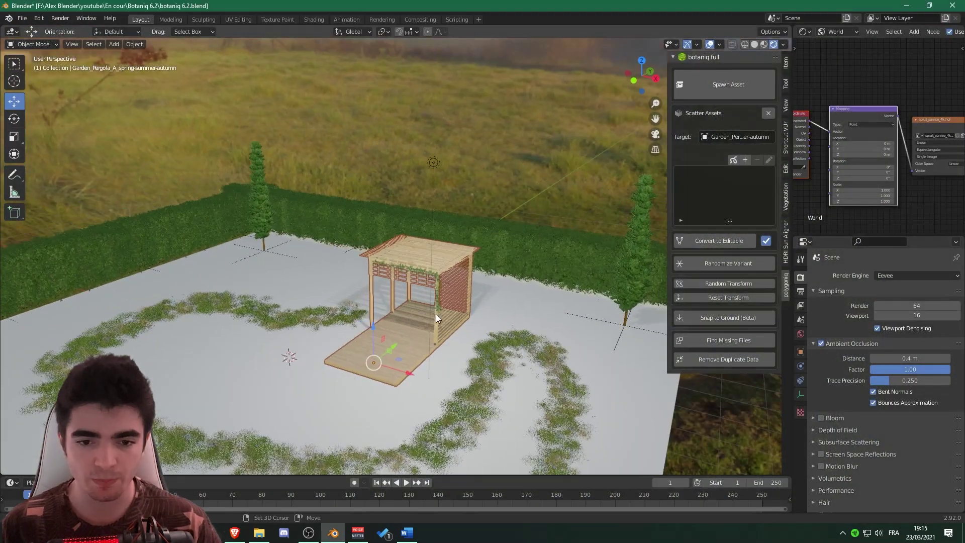
Switch to the Botaniq Tree and Grass Library page in Brave and skim down it.
{"action": "left_click", "coordinate": [234, 532]}
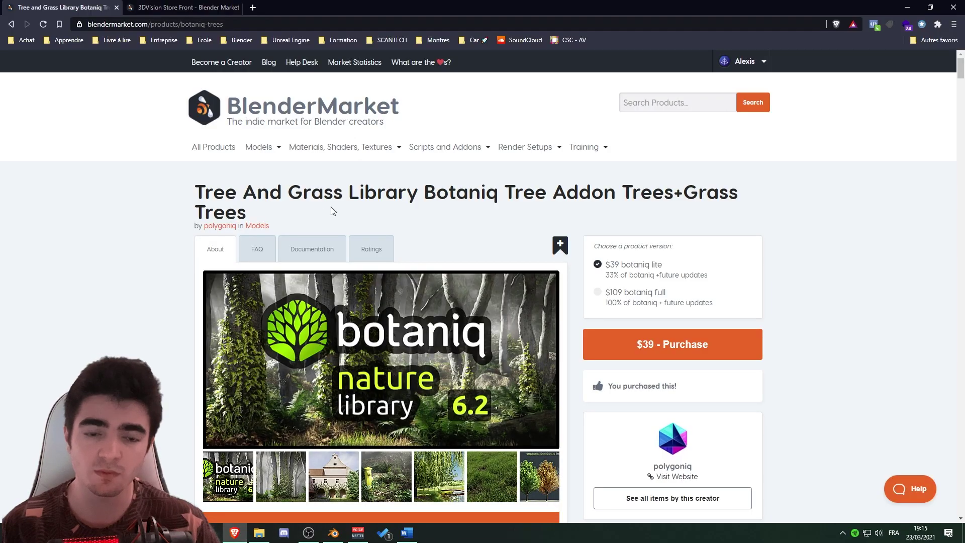
{"action": "scroll", "coordinate": [331, 211], "scroll_direction": "down", "scroll_amount": 4}
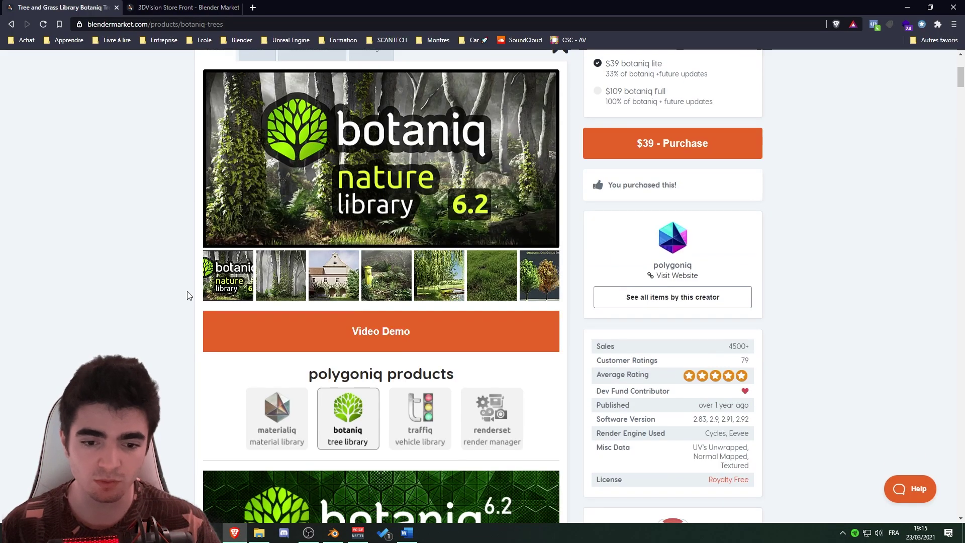
{"action": "scroll", "coordinate": [409, 335], "scroll_direction": "down", "scroll_amount": 7}
{"action": "scroll", "coordinate": [410, 336], "scroll_direction": "down", "scroll_amount": 8}
{"action": "scroll", "coordinate": [417, 332], "scroll_direction": "down", "scroll_amount": 7}
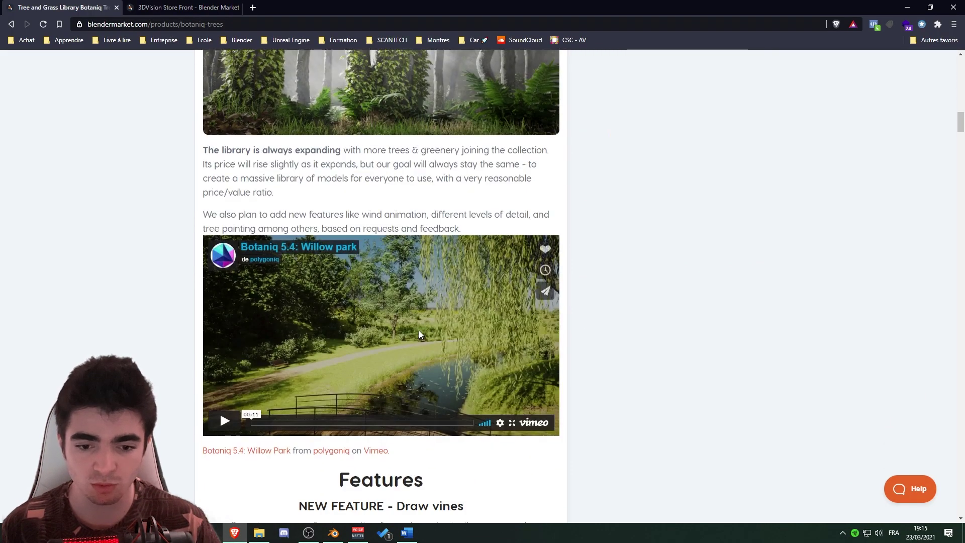
{"action": "scroll", "coordinate": [419, 334], "scroll_direction": "down", "scroll_amount": 6}
{"action": "scroll", "coordinate": [213, 406], "scroll_direction": "up", "scroll_amount": 10}
{"action": "scroll", "coordinate": [213, 406], "scroll_direction": "up", "scroll_amount": 10}
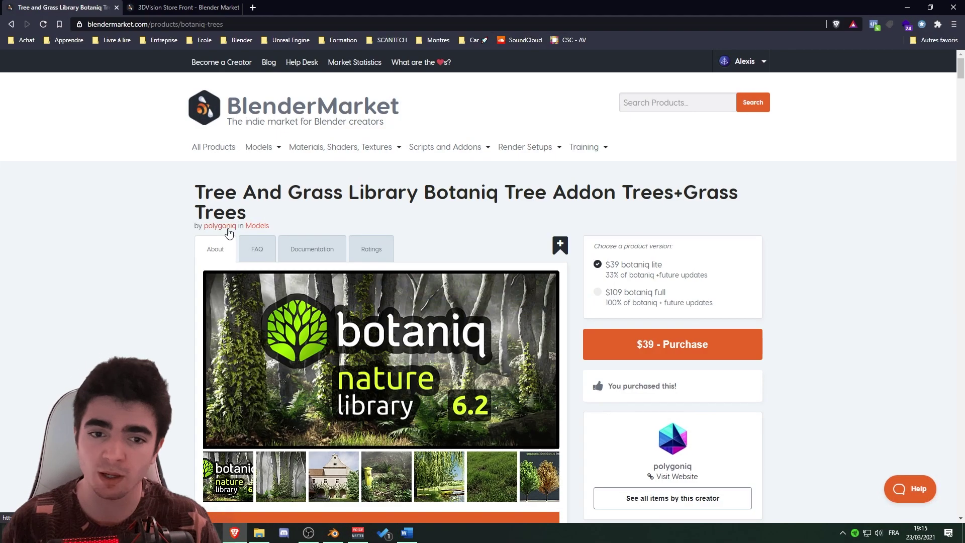
Scroll through the Botaniq Features section covering its vine and scatter tools.
{"action": "scroll", "coordinate": [166, 189], "scroll_direction": "down", "scroll_amount": 1}
{"action": "scroll", "coordinate": [176, 181], "scroll_direction": "up", "scroll_amount": 1}
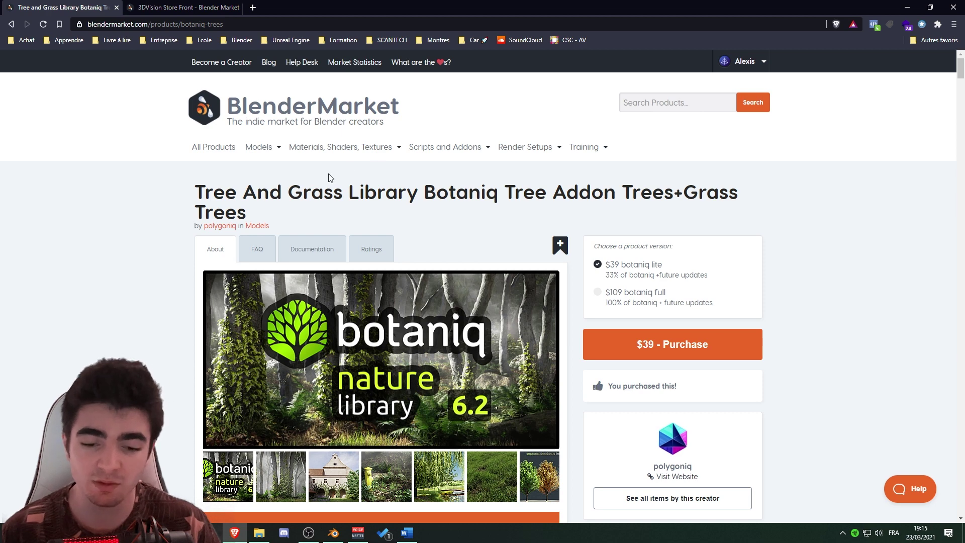
{"action": "scroll", "coordinate": [330, 177], "scroll_direction": "down", "scroll_amount": 6}
{"action": "scroll", "coordinate": [264, 264], "scroll_direction": "down", "scroll_amount": 8}
{"action": "scroll", "coordinate": [196, 319], "scroll_direction": "down", "scroll_amount": 5}
{"action": "scroll", "coordinate": [194, 331], "scroll_direction": "down", "scroll_amount": 6}
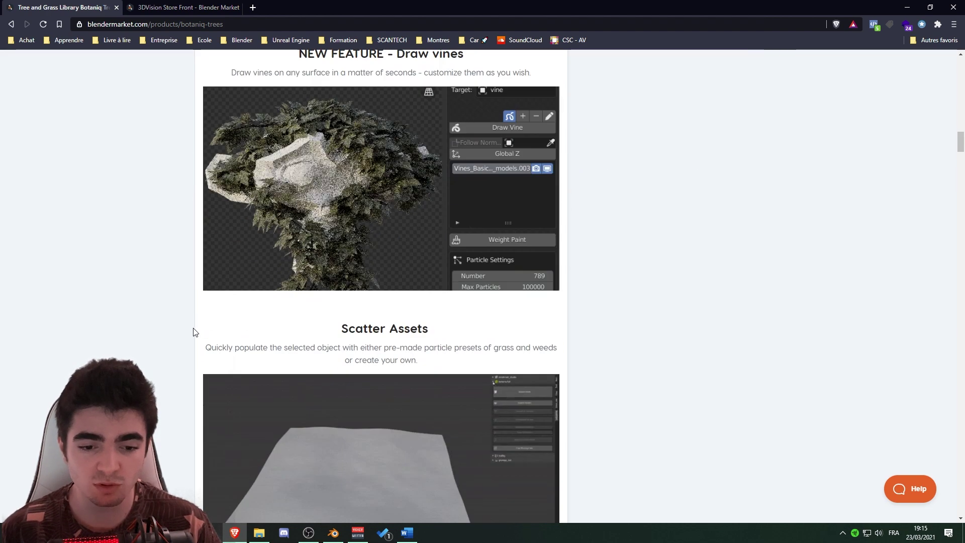
{"action": "middle_click", "coordinate": [188, 372]}
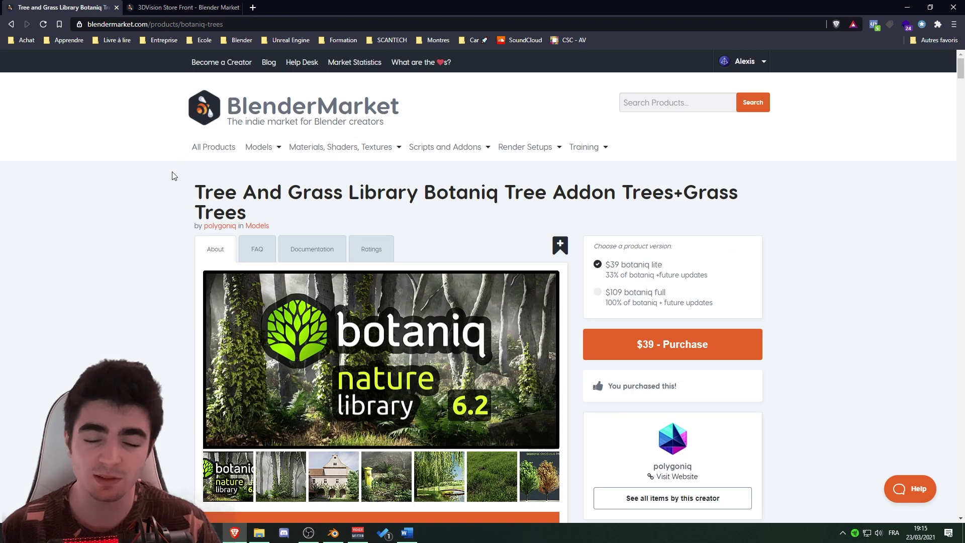